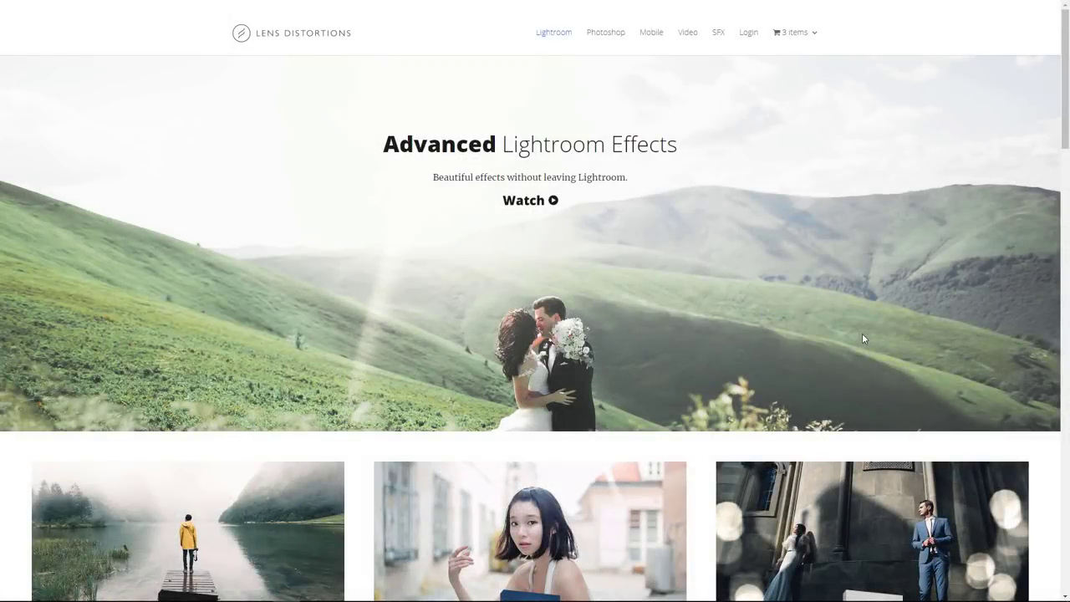
Step: Highlight the 'Advanced Lightroom Effects' heading and scroll down to the Advanced Bundle offer
drag(383, 144, 685, 152)
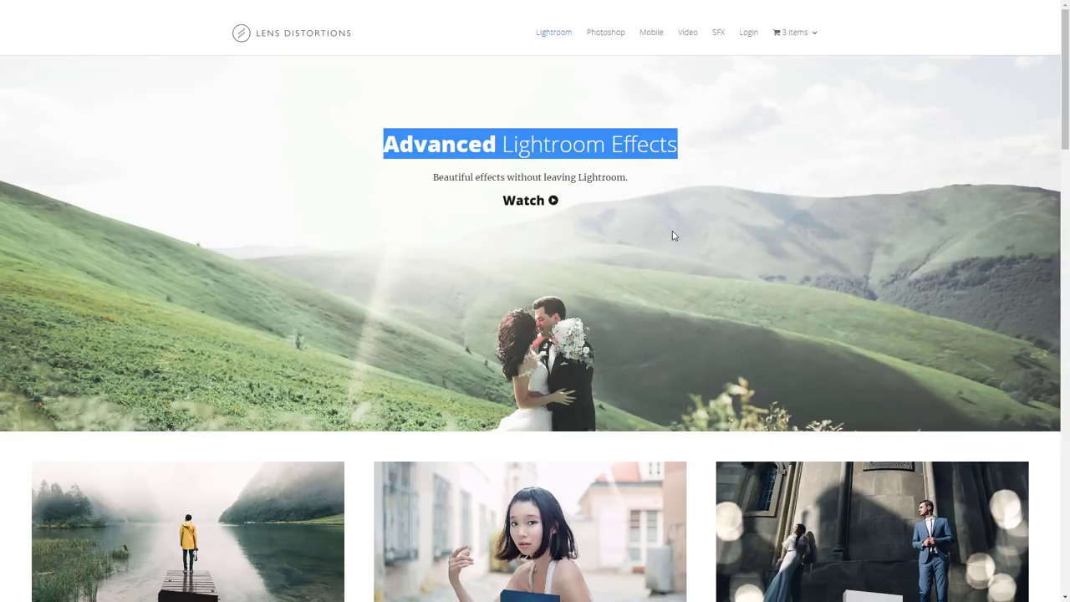
scroll(672, 234, down, 1)
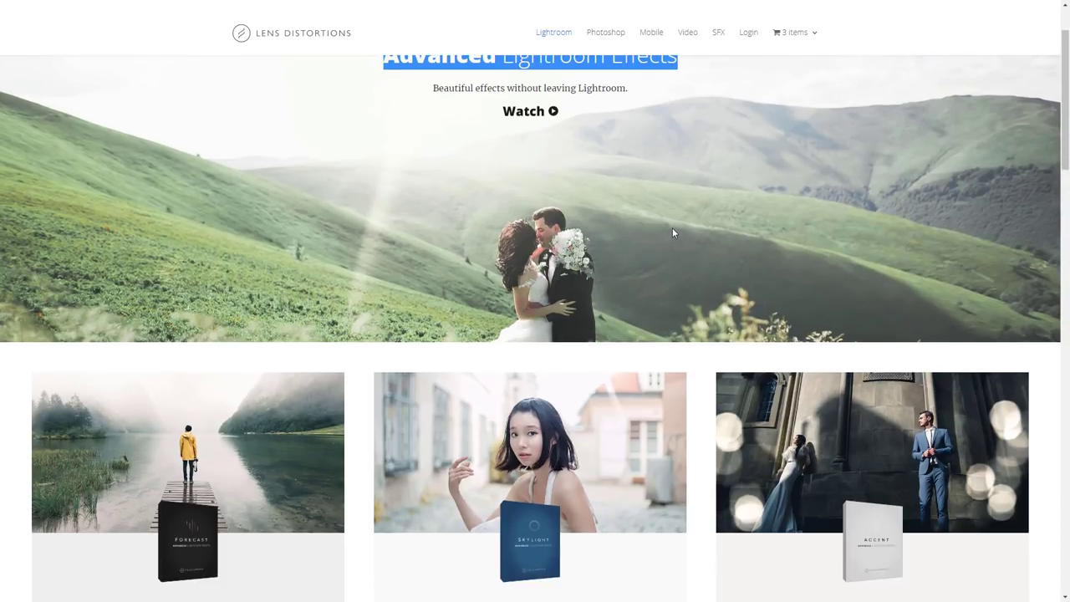
scroll(672, 228, down, 1)
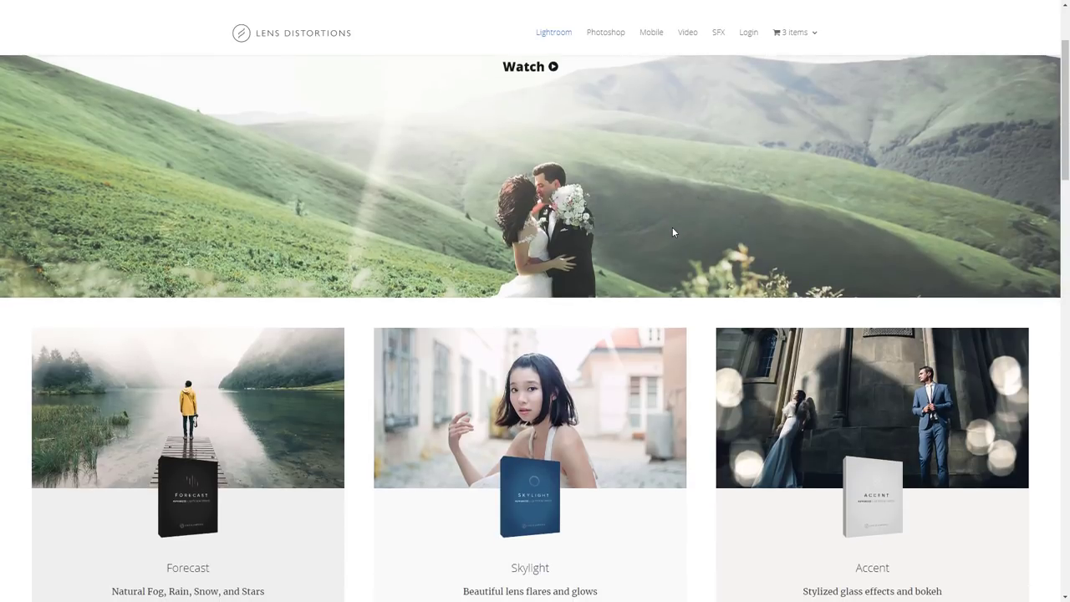
scroll(673, 232, down, 1)
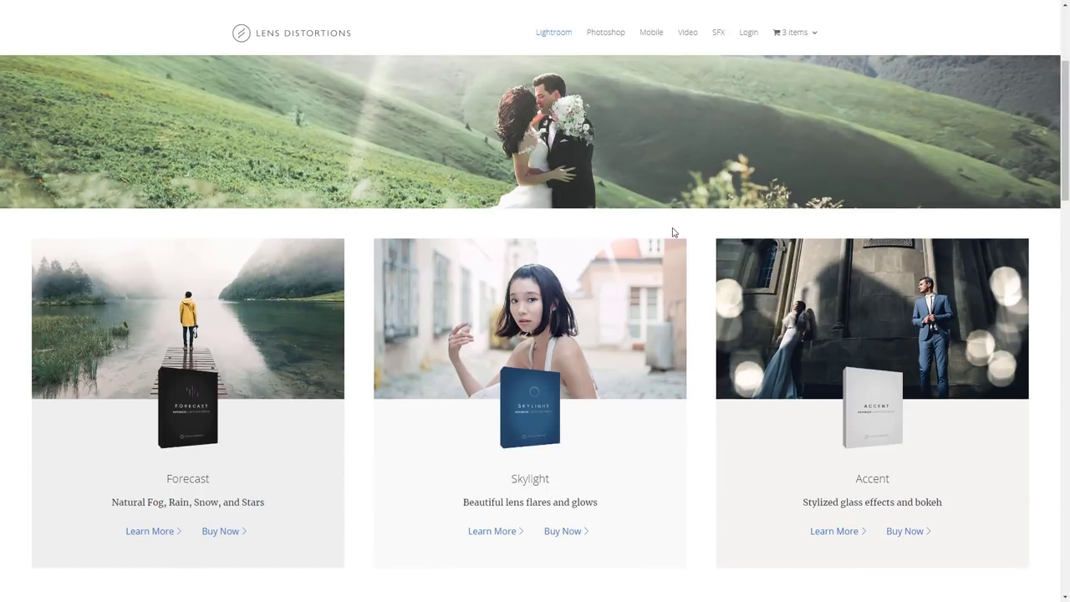
scroll(673, 231, down, 1)
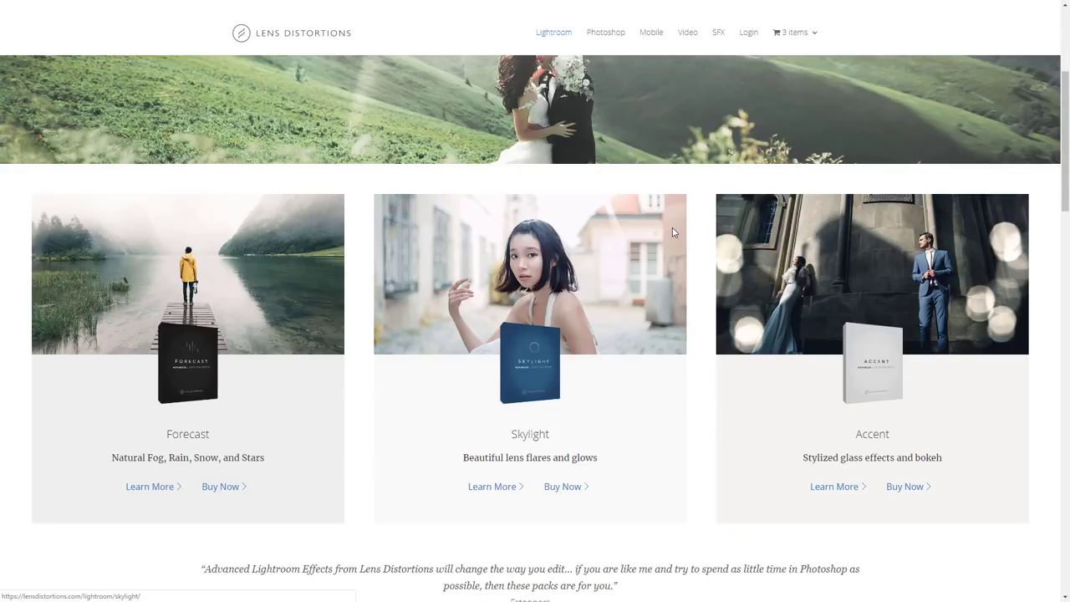
scroll(673, 232, down, 1)
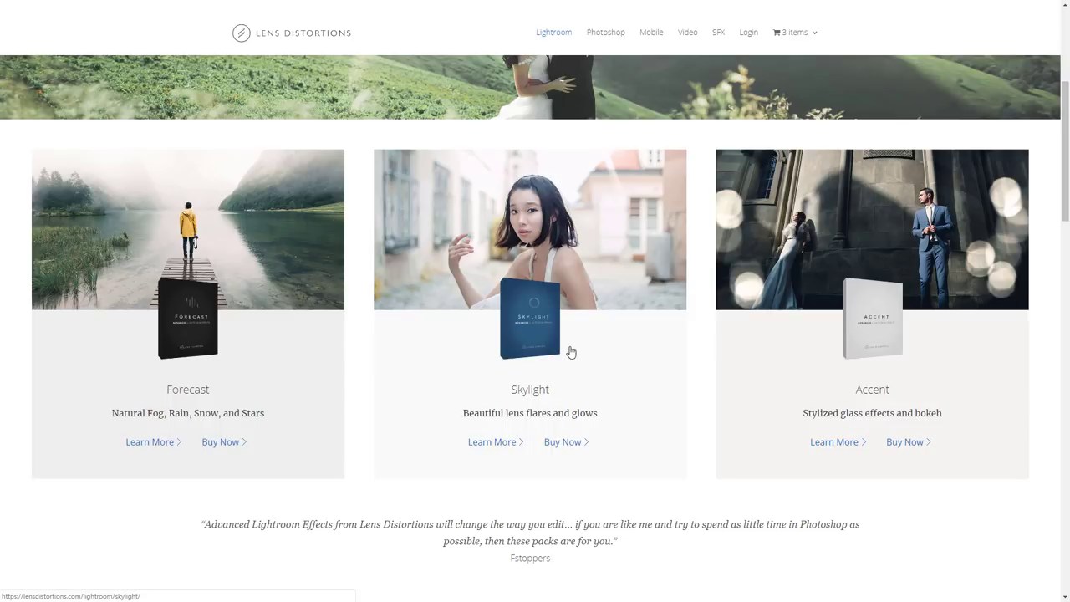
scroll(570, 353, up, 1)
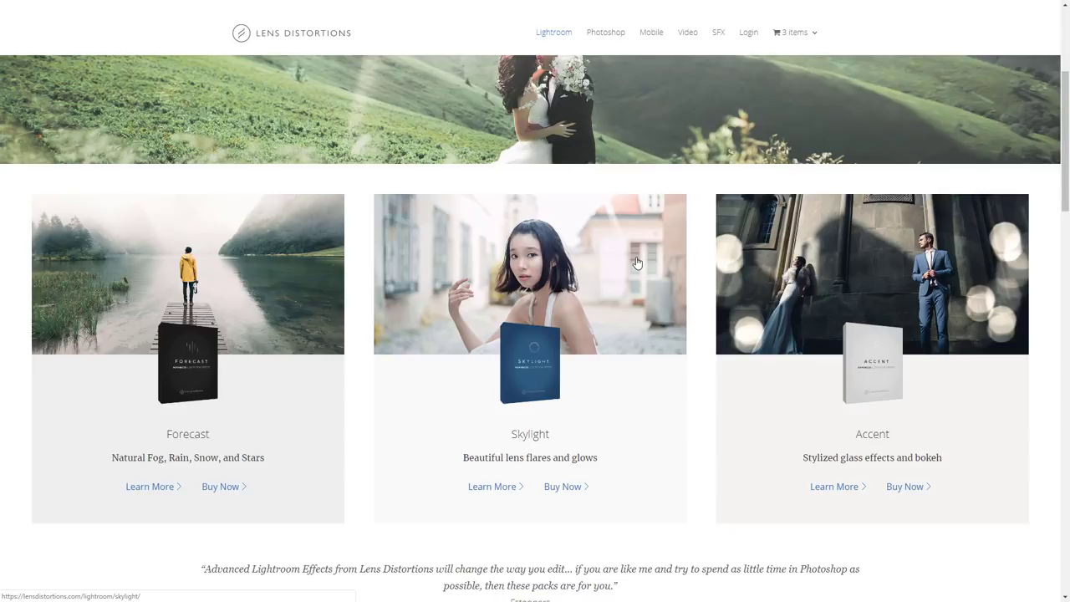
scroll(636, 262, down, 2)
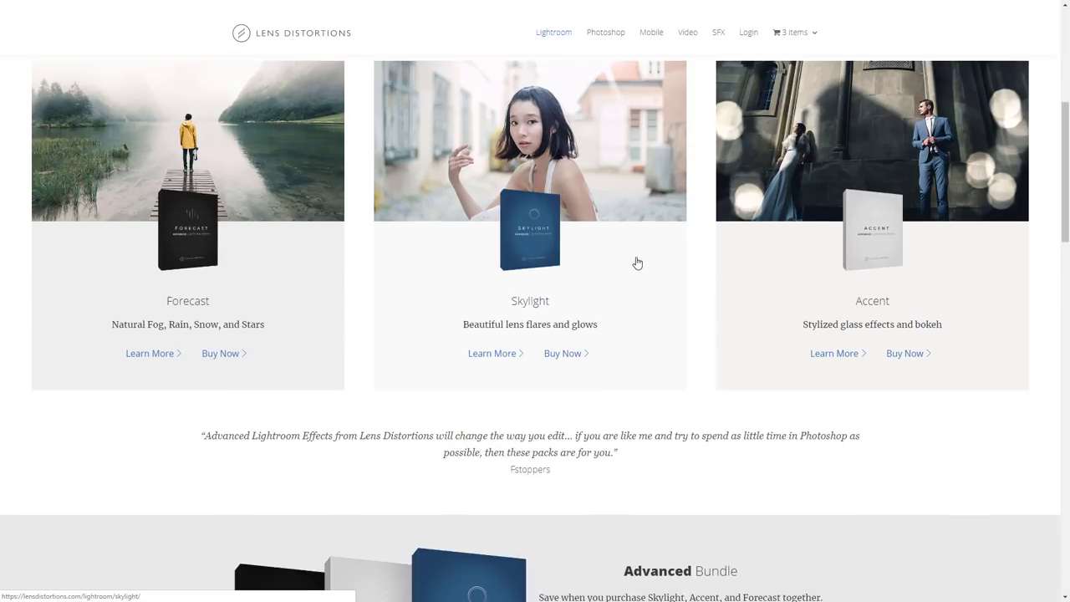
scroll(636, 263, down, 1)
scroll(636, 263, down, 2)
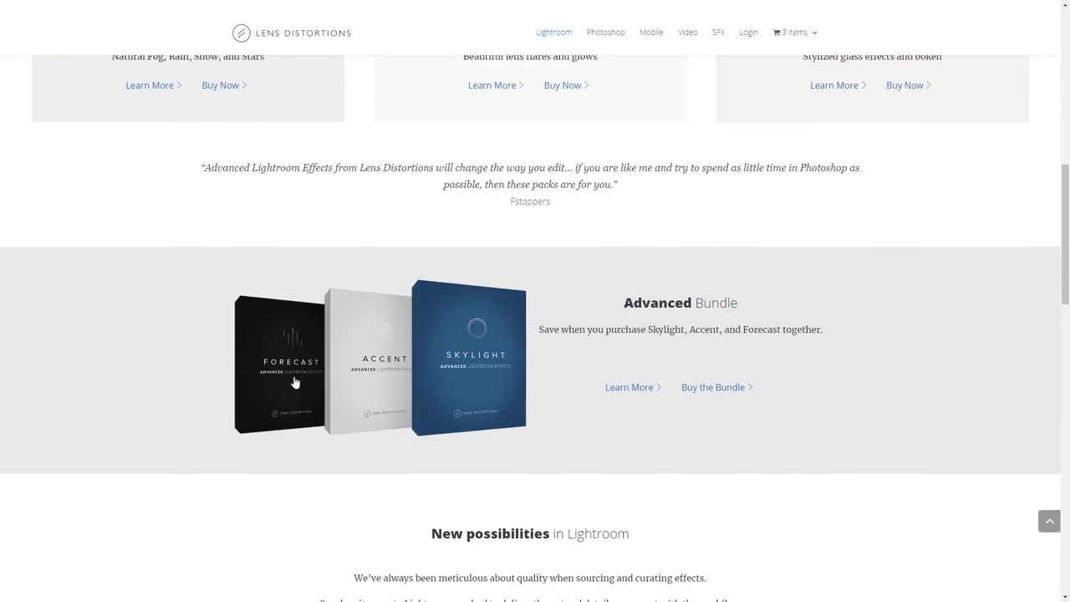
Step: Follow the 'Buy the Bundle' link for the Forecast, Skylight and Accent Advanced Bundle
click(695, 382)
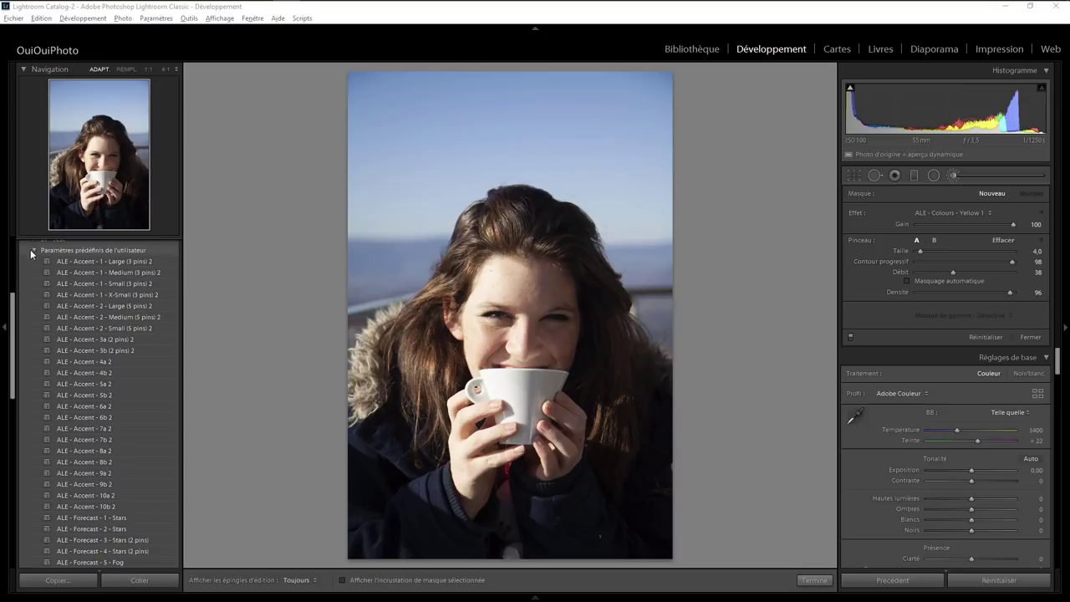
key(o)
drag(12, 302, 12, 293)
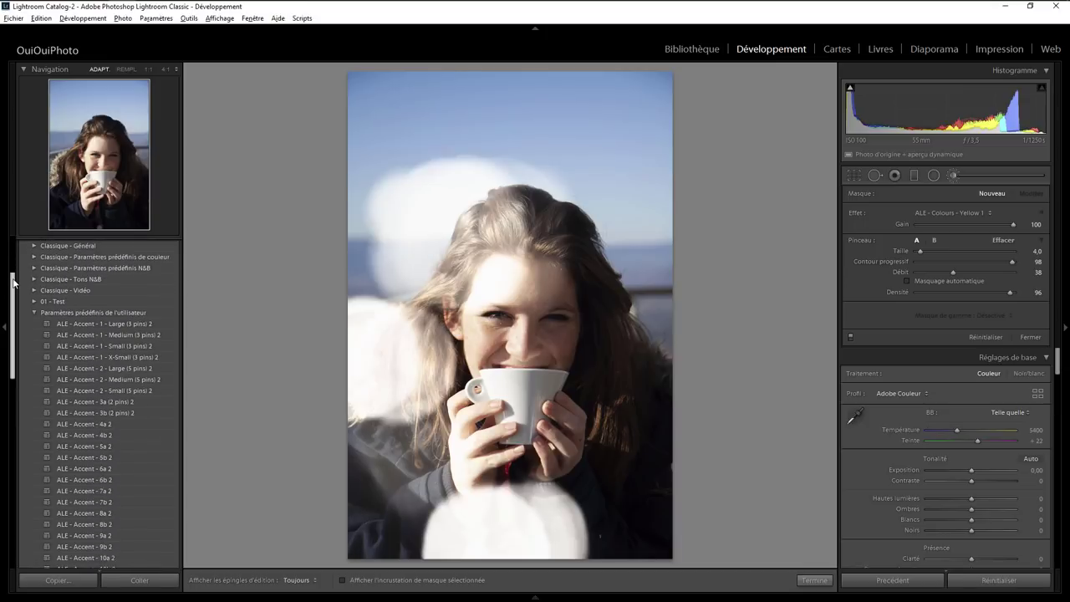
key(o)
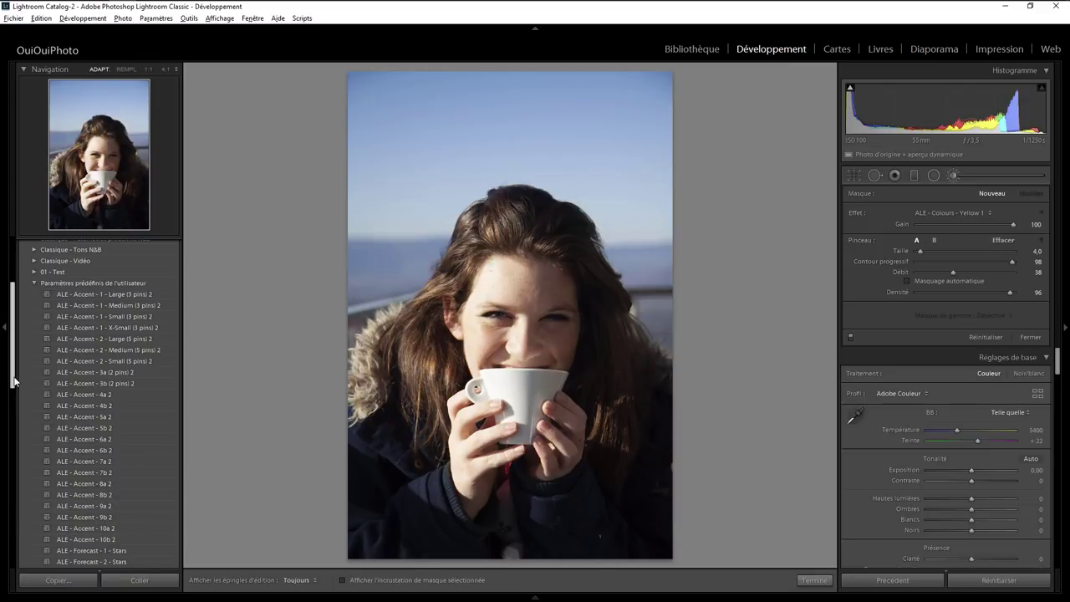
drag(21, 389, 20, 466)
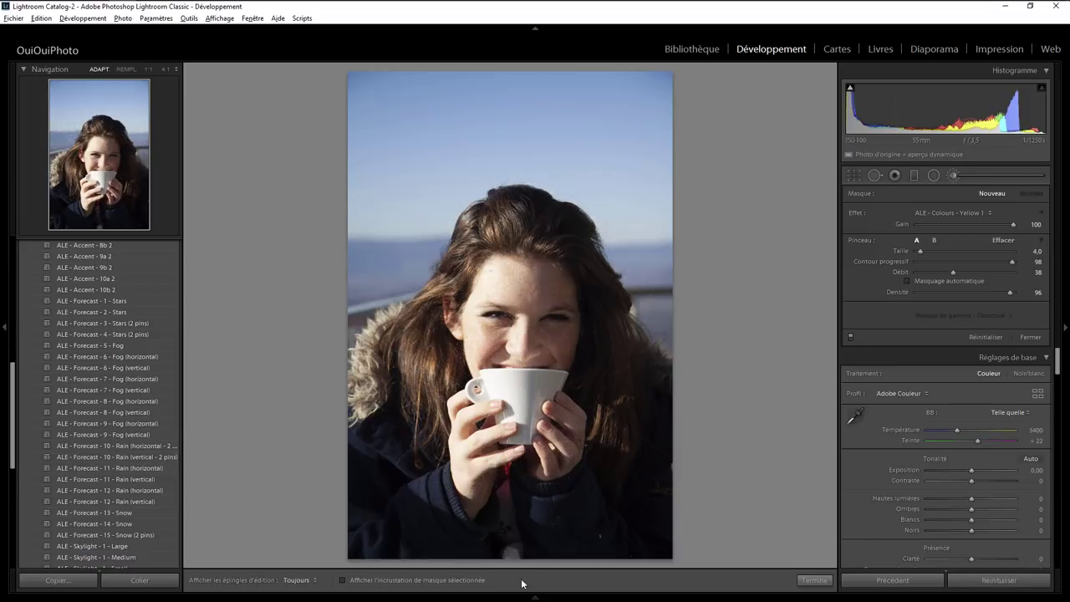
Step: Apply ALE - Forecast - 13 - Snow to the graffiti stairwell photo and select its mask pin
click(497, 530)
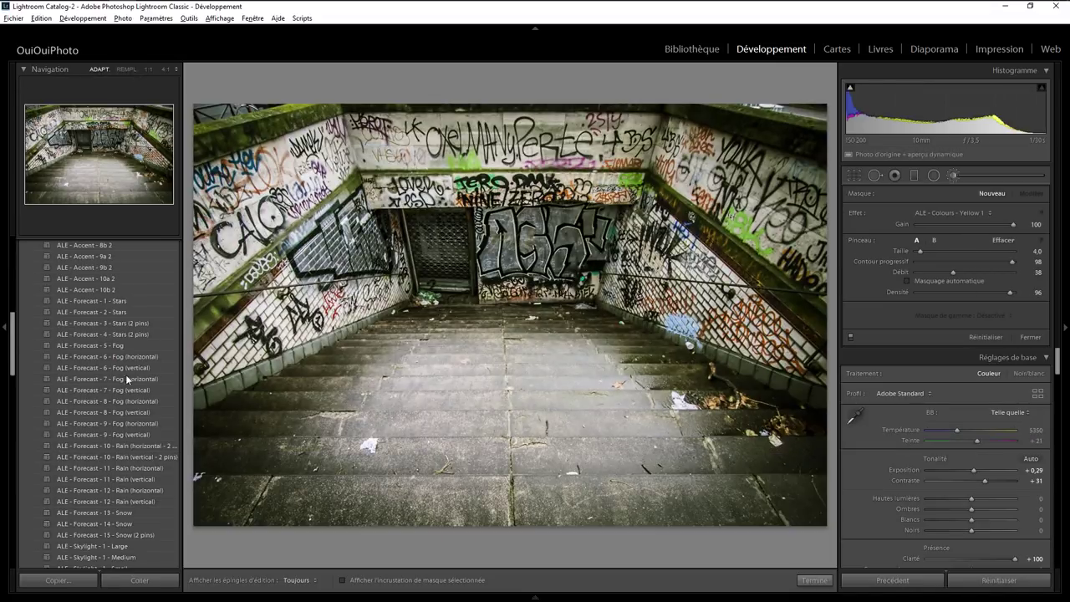
click(127, 513)
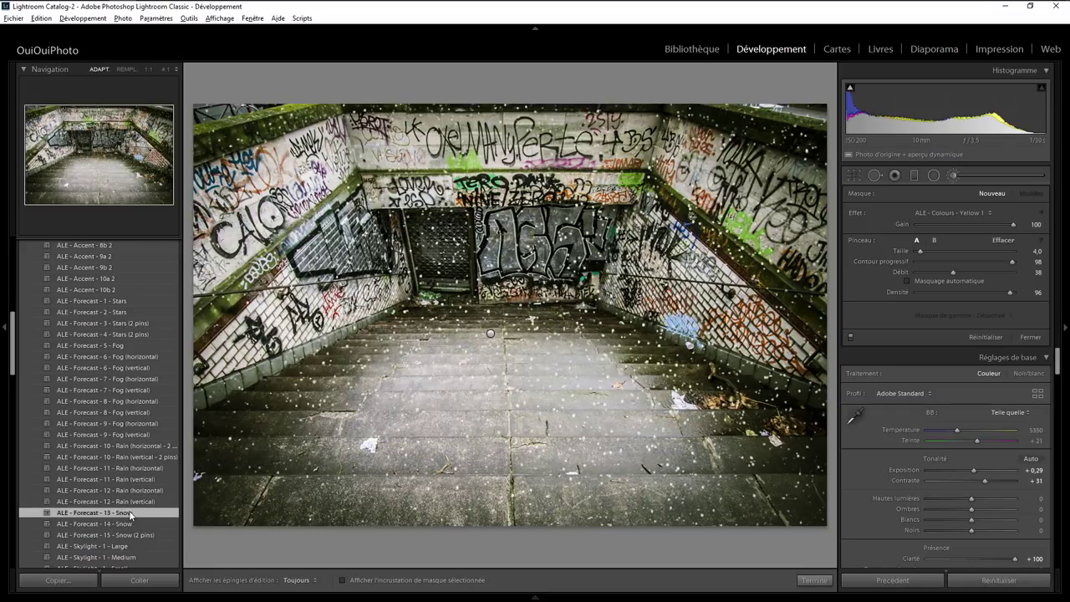
click(490, 334)
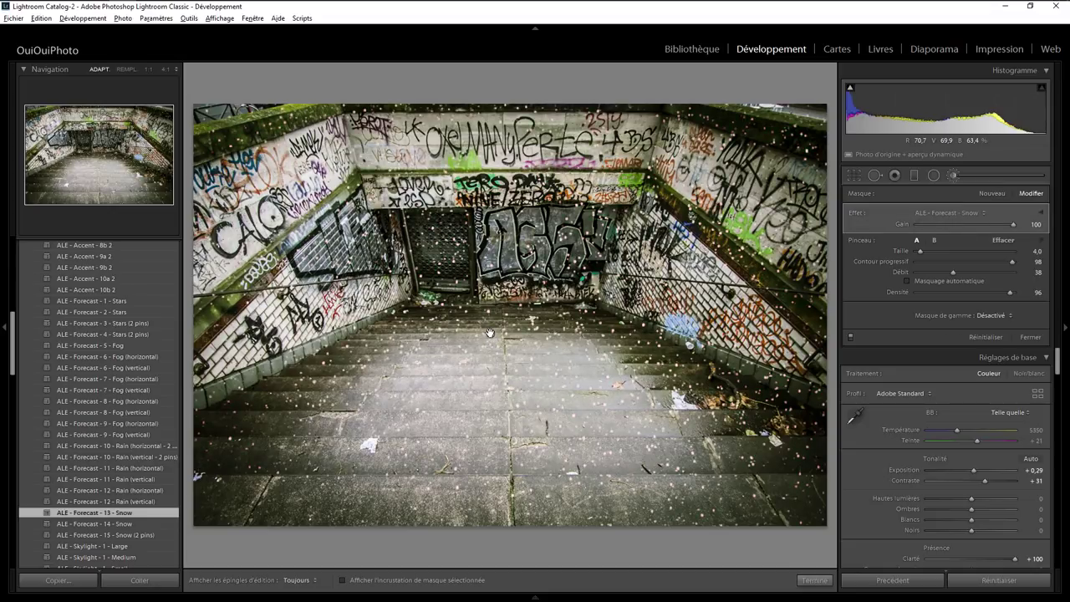
mouse_move(490, 334)
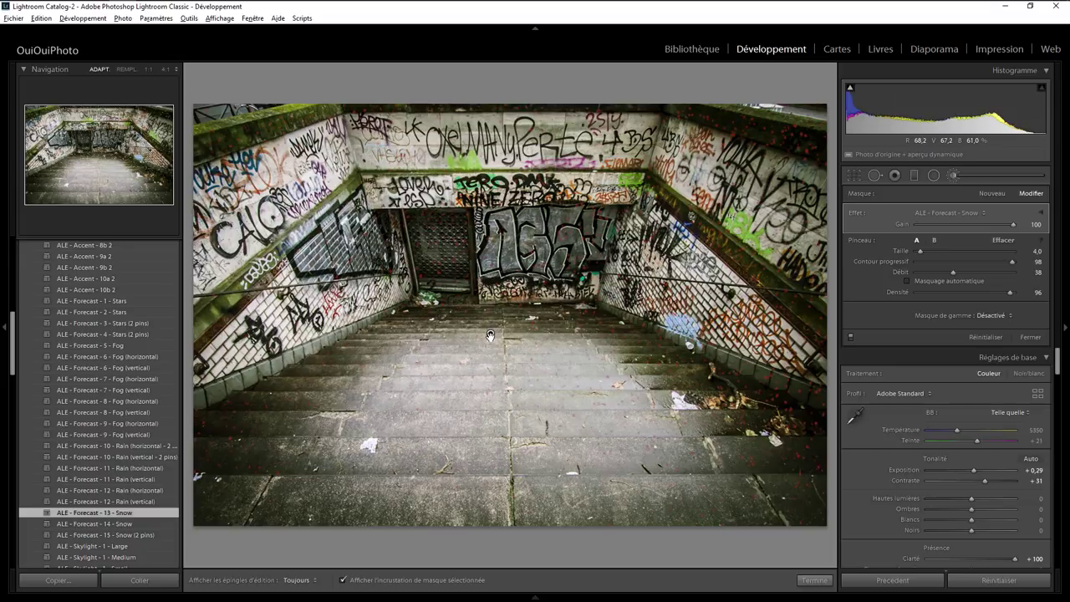
Step: Hide the mask overlay, expand all Snow effect sliders, and zoom the stairs to 4:1
key(o)
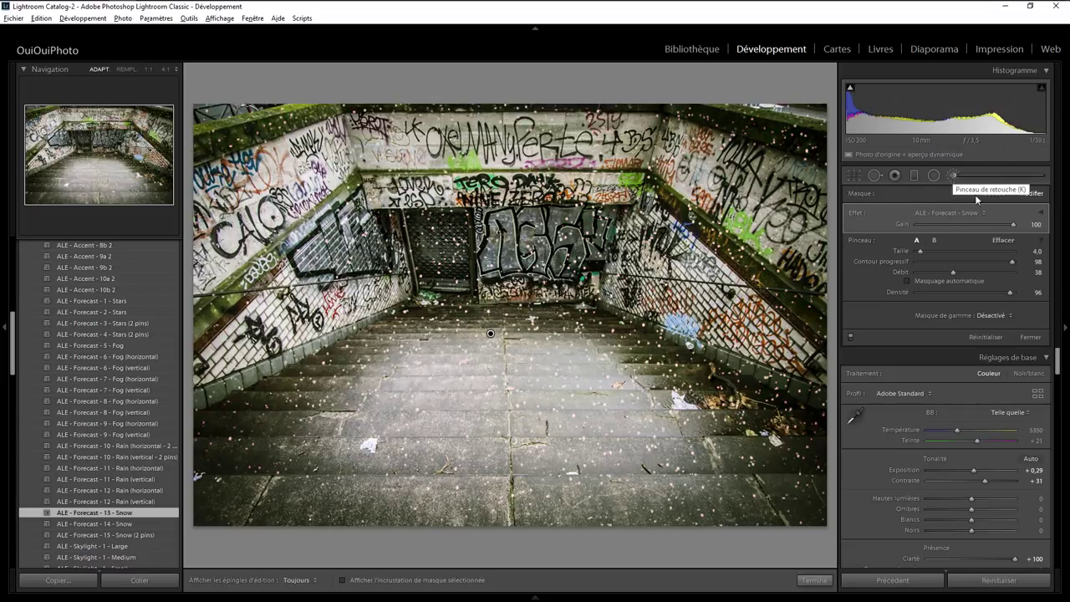
click(1041, 213)
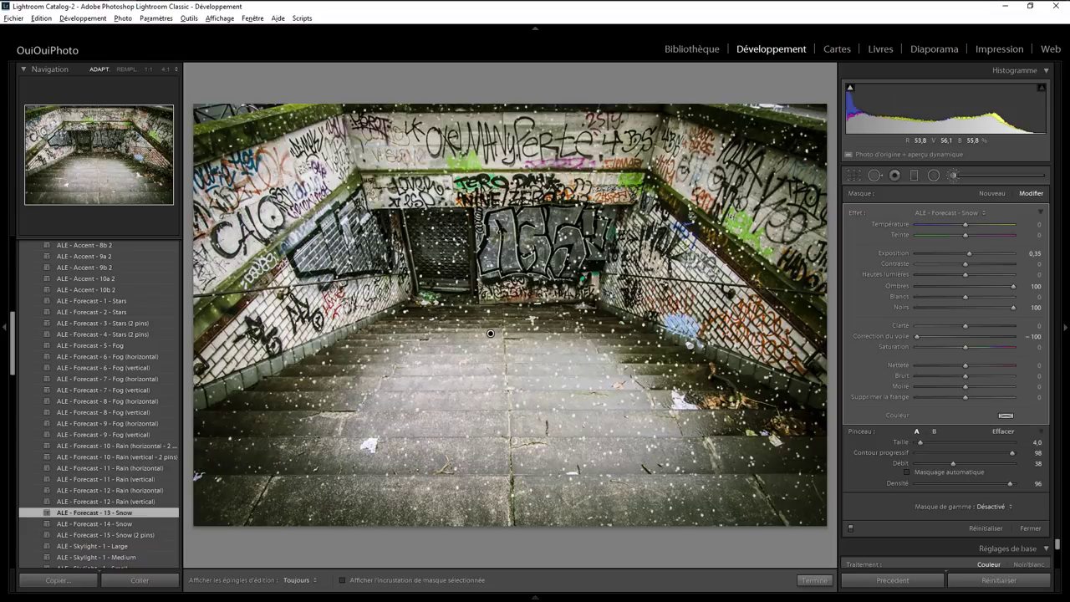
click(166, 70)
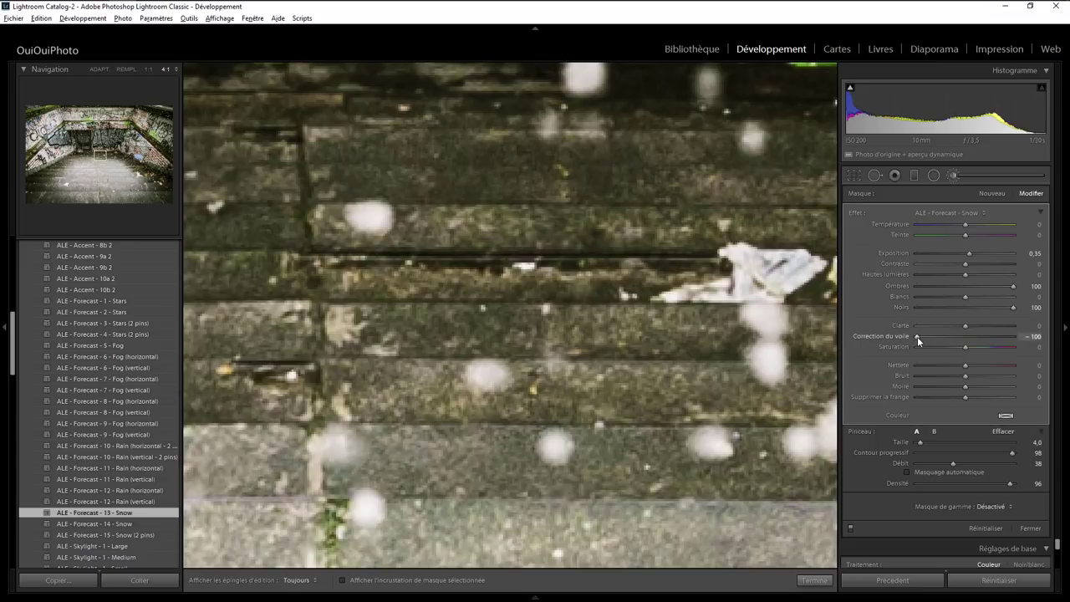
Step: Raise the snow mask's Whites to 34, paint extra snowflakes on the stairs, and always show pins
mouse_move(916, 336)
mouse_down()
mouse_move(961, 340)
mouse_move(916, 337)
mouse_up()
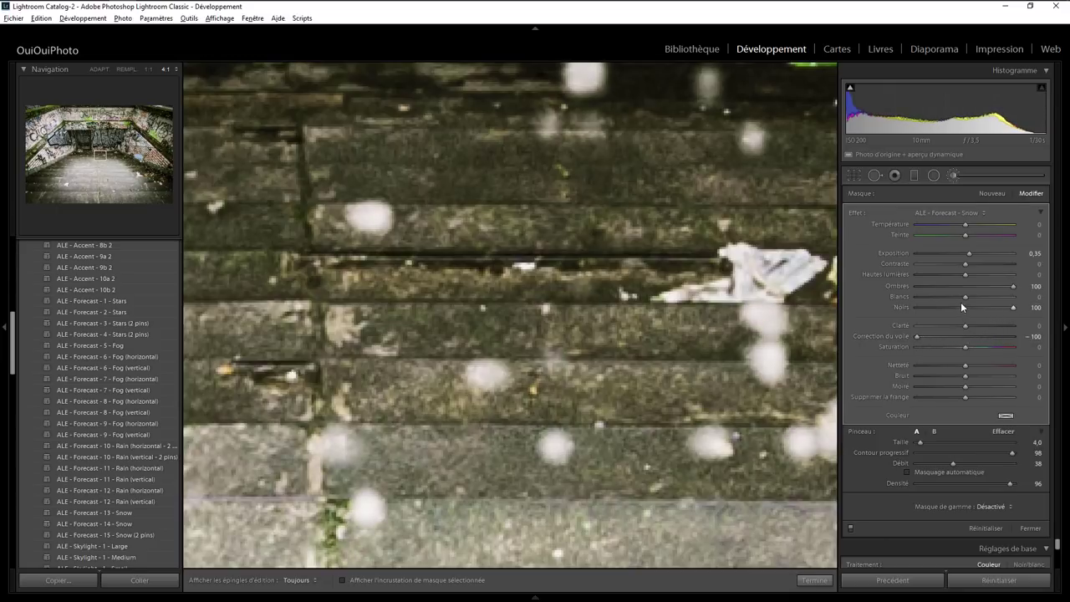
mouse_move(966, 297)
mouse_down()
mouse_move(922, 299)
mouse_move(988, 307)
mouse_up()
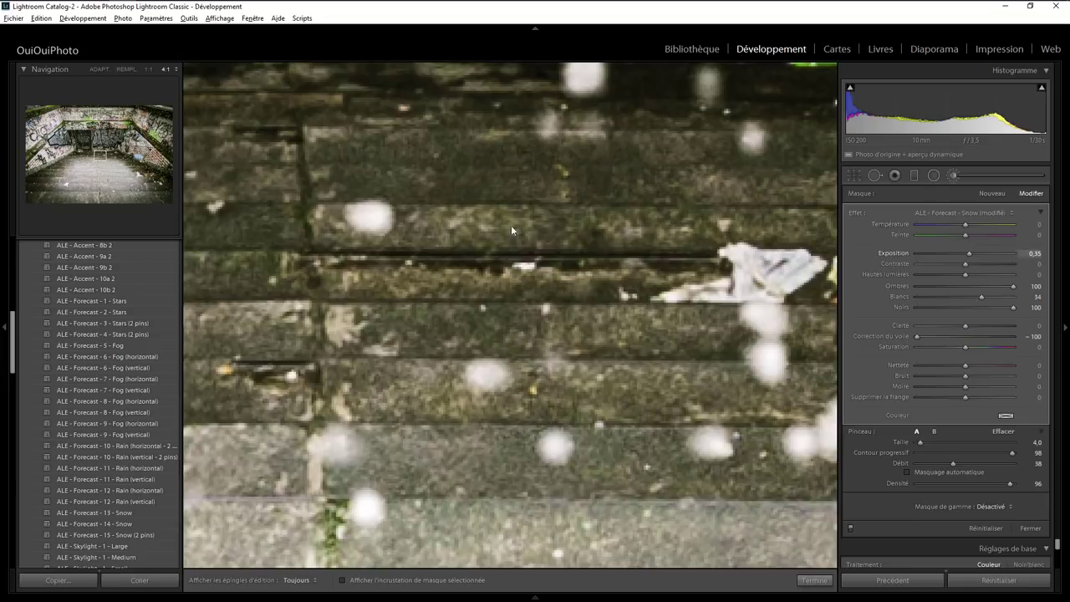
key(h)
drag(550, 170, 547, 174)
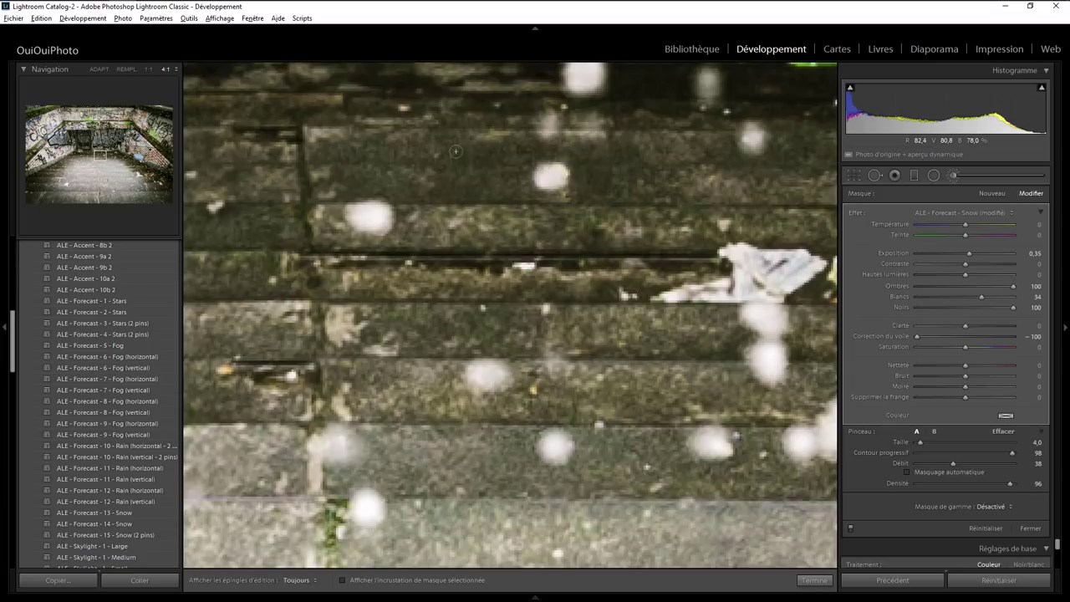
drag(422, 127, 424, 132)
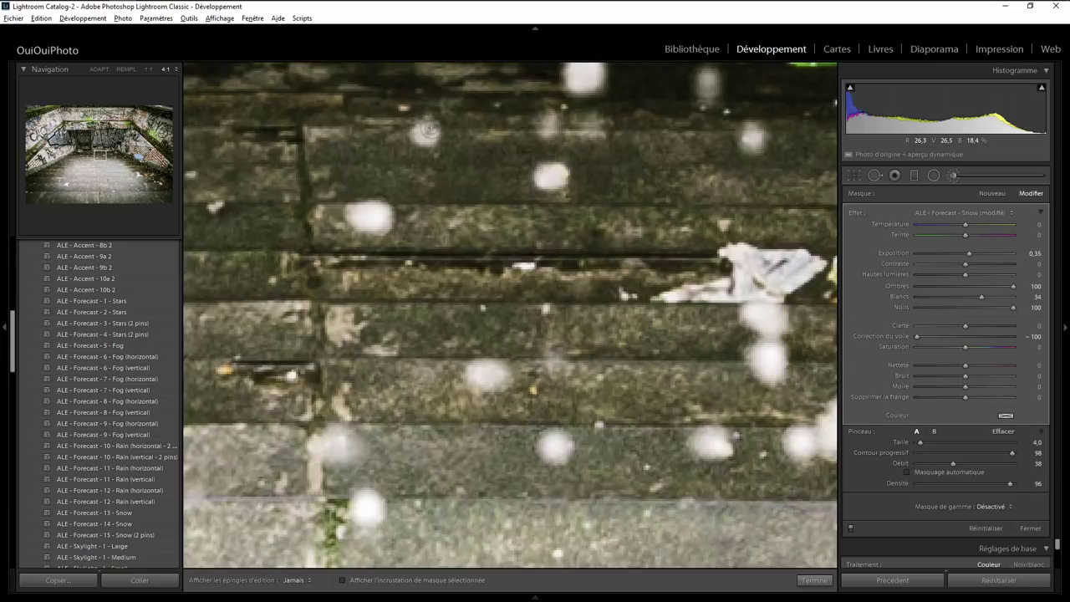
key(h)
key(h)
drag(516, 269, 497, 285)
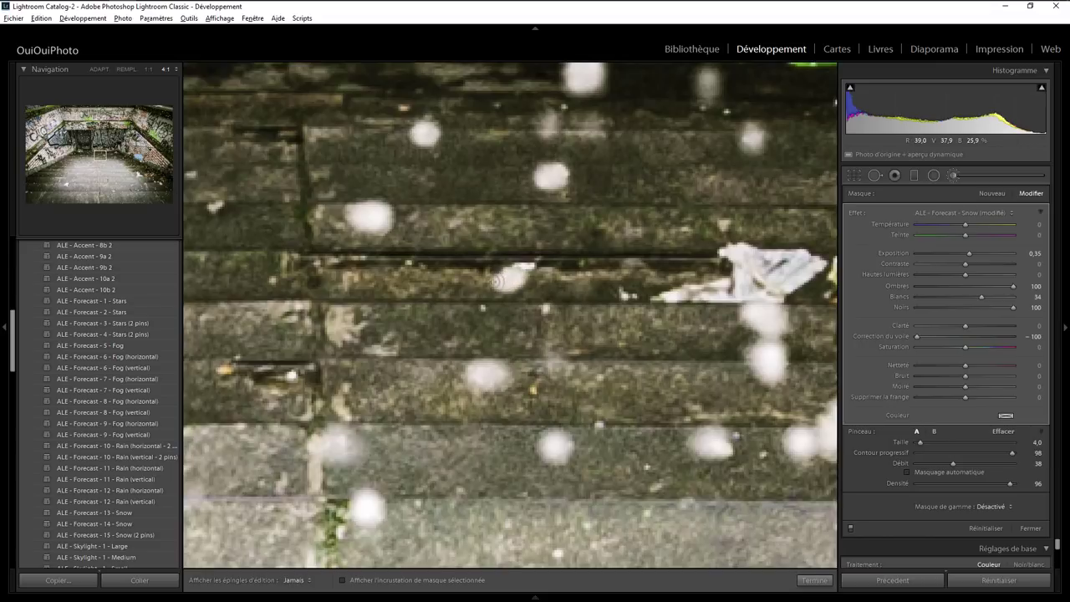
key(h)
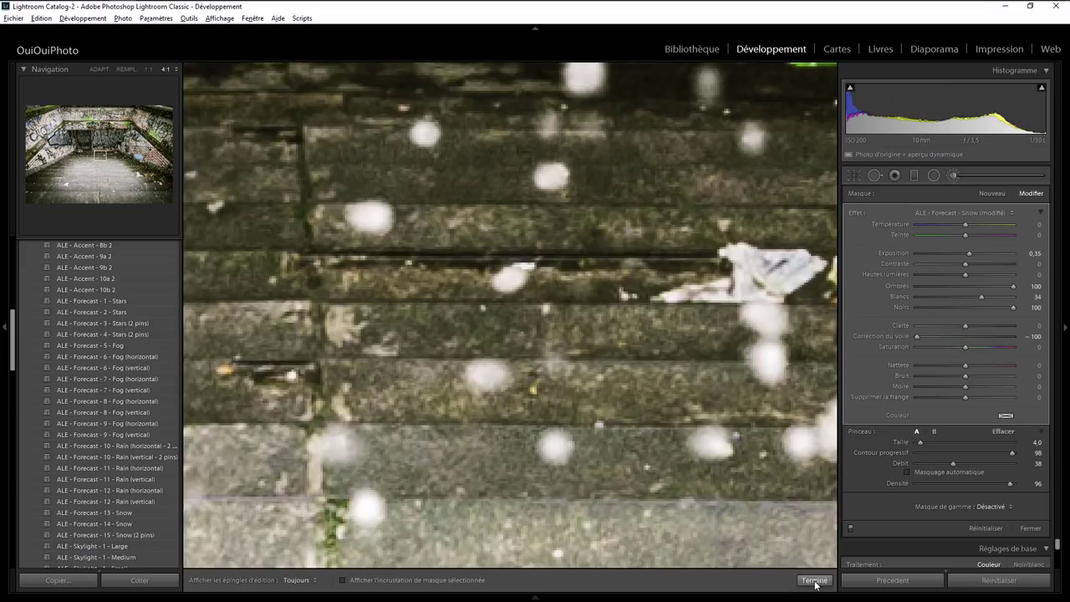
Step: Zoom out to fit the whole snow-dusted stairwell photo in the view
click(101, 71)
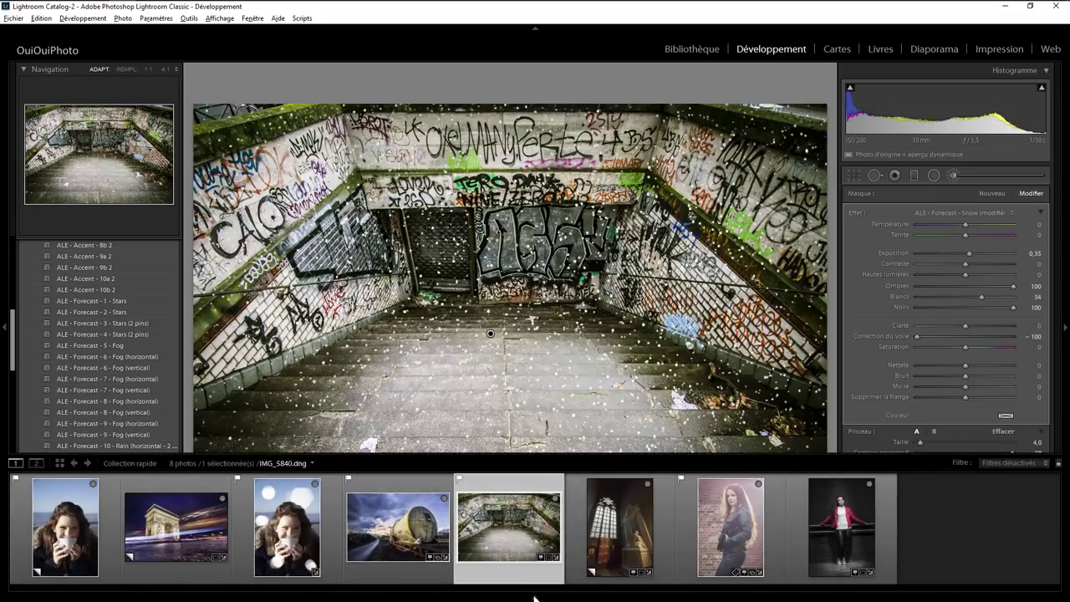
Step: Load the cathedral stained-glass photo and scroll the preset list to the ALE Skylight presets
click(587, 568)
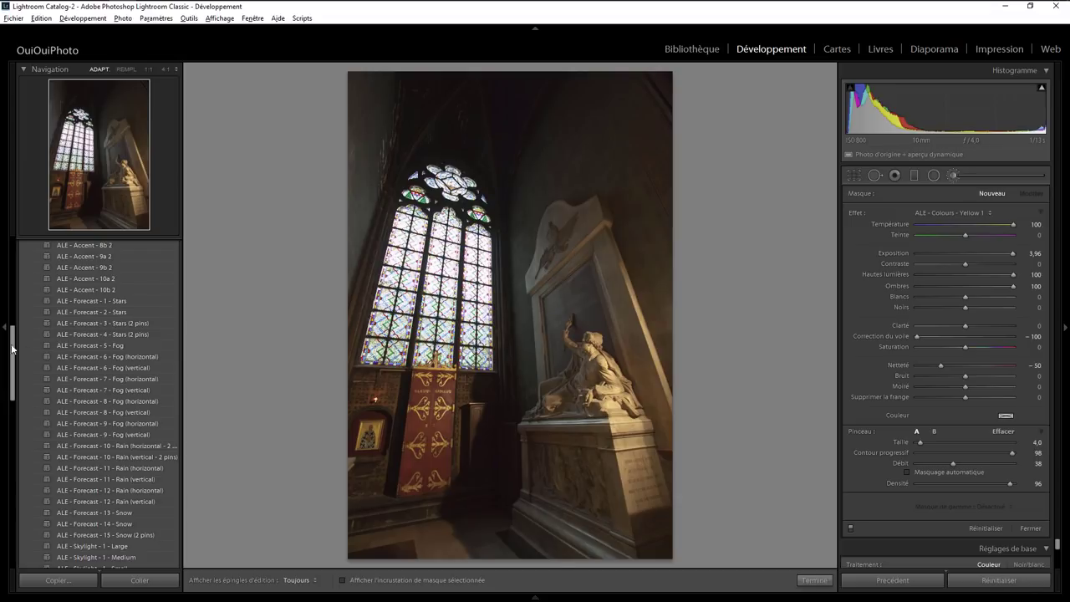
drag(11, 349, 10, 428)
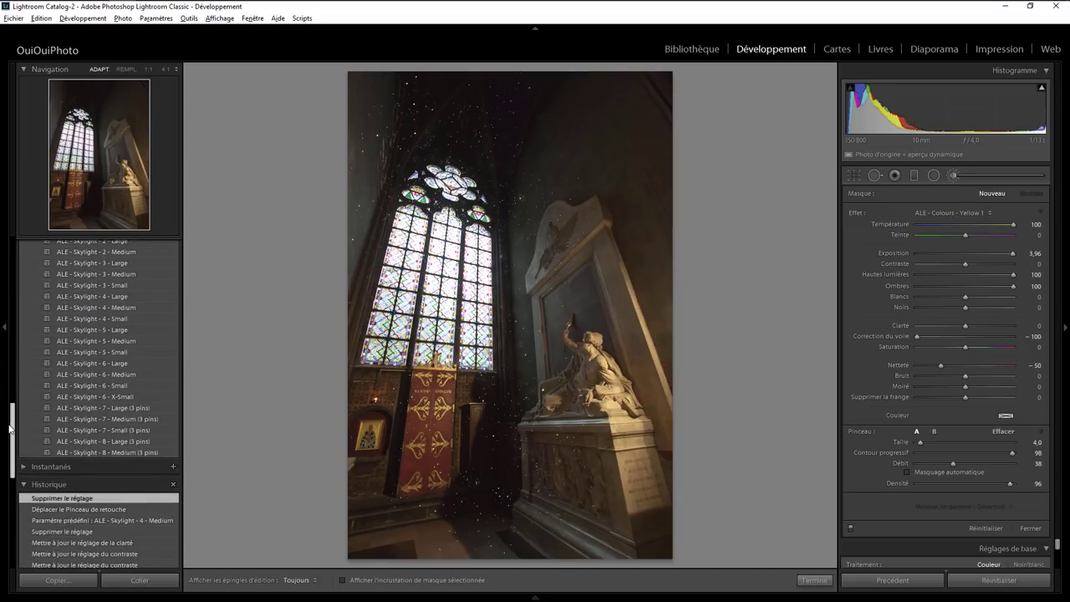
scroll(10, 425, up, 2)
scroll(10, 425, up, 2)
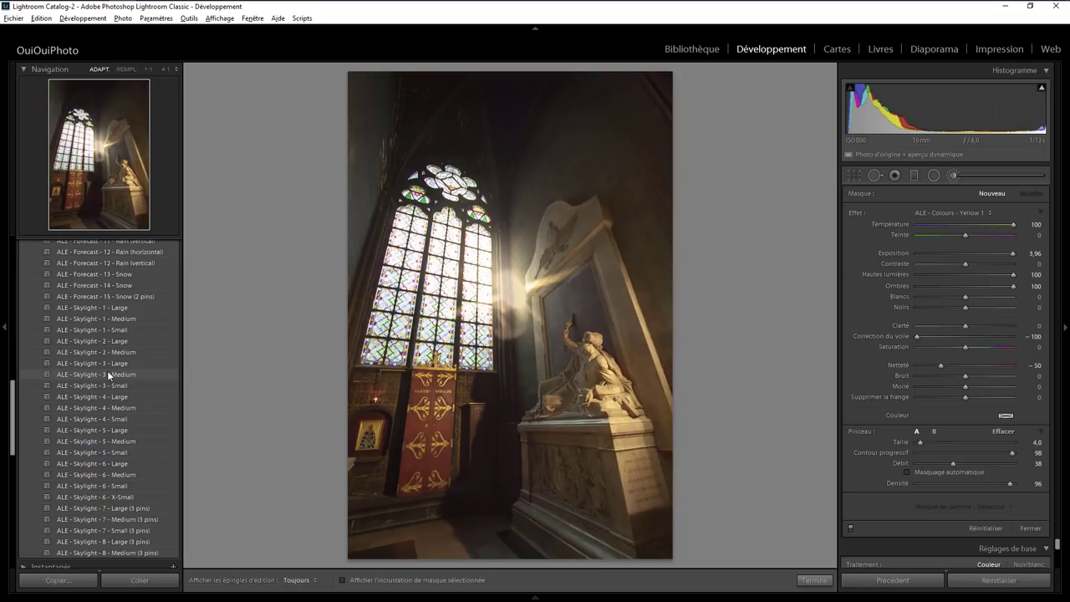
Step: Apply ALE - Skylight 3 - Medium and move the Skylight flare pin onto the rose window
click(108, 373)
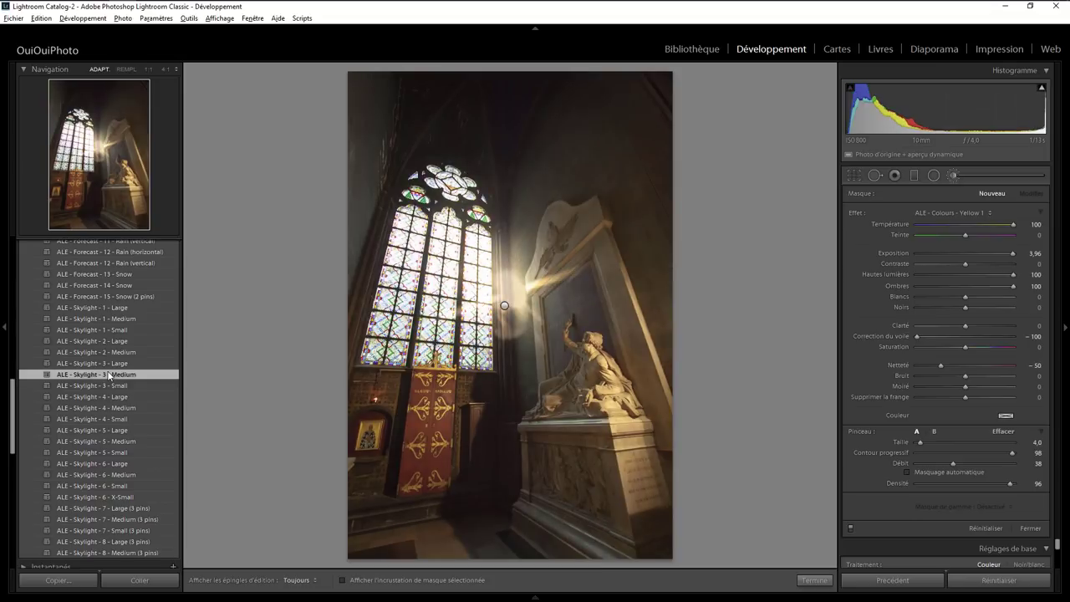
click(504, 307)
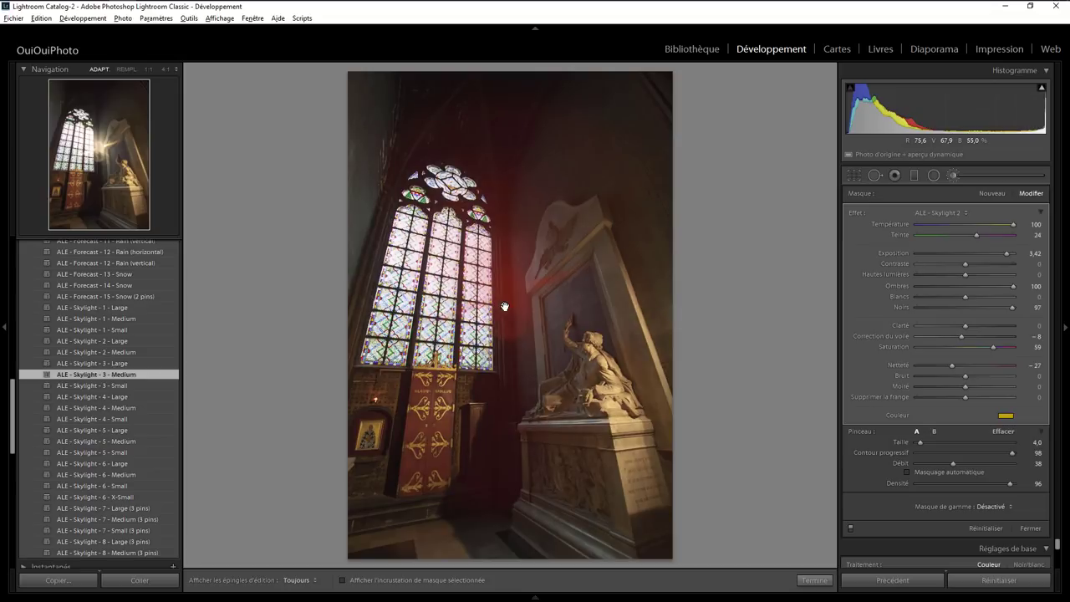
drag(505, 308, 449, 195)
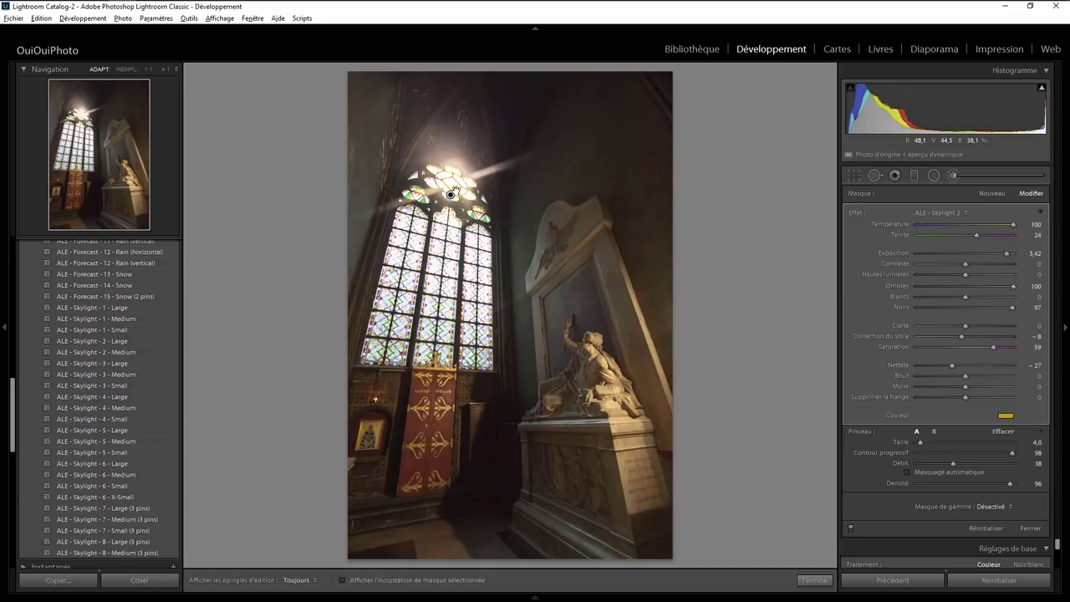
Step: Duplicate the flare mask, move the copy to mid-window, then reopen the graffiti stairwell photo
right_click(450, 194)
click(484, 202)
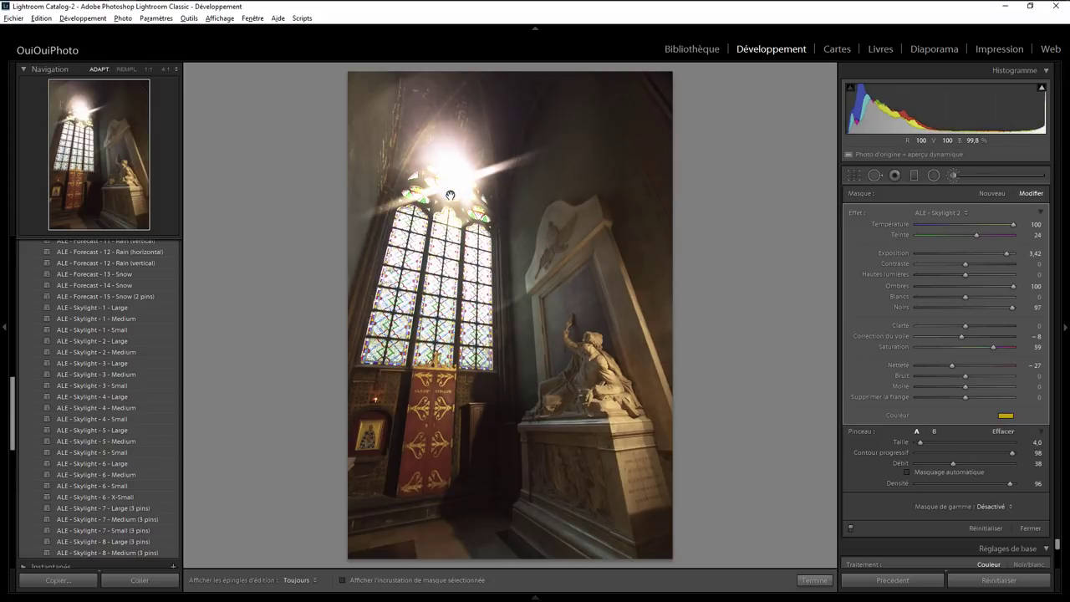
mouse_move(450, 194)
mouse_down()
mouse_move(459, 305)
mouse_move(433, 308)
mouse_up()
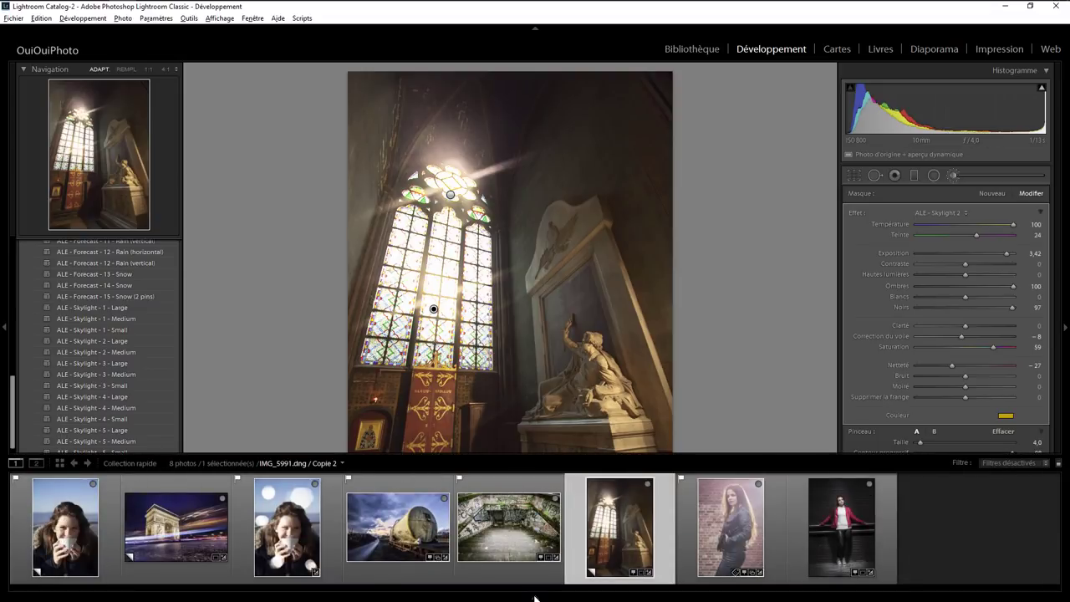
click(507, 533)
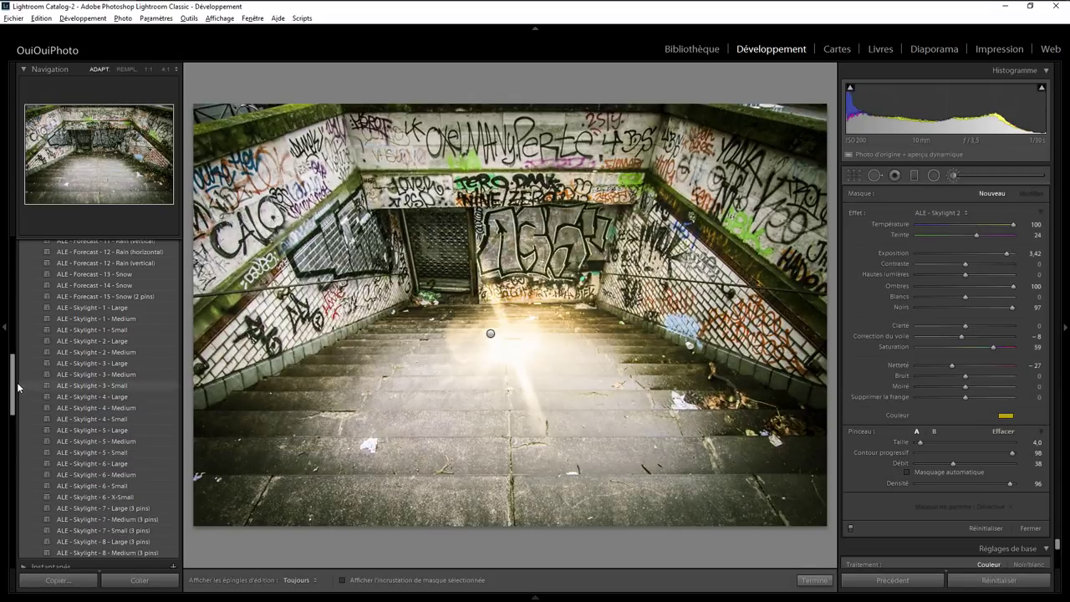
Step: Apply ALE - Forecast - 10 - Rain (horizontal - 2 pins) to add faint rain over the stairwell
mouse_move(19, 386)
mouse_down()
mouse_move(22, 315)
mouse_move(25, 354)
mouse_up()
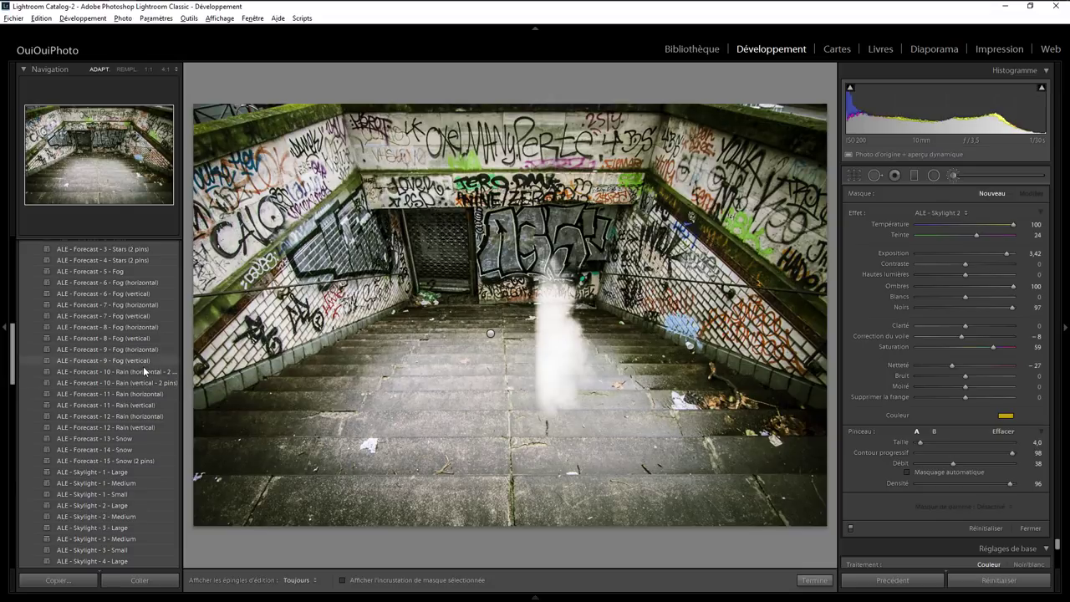
click(144, 372)
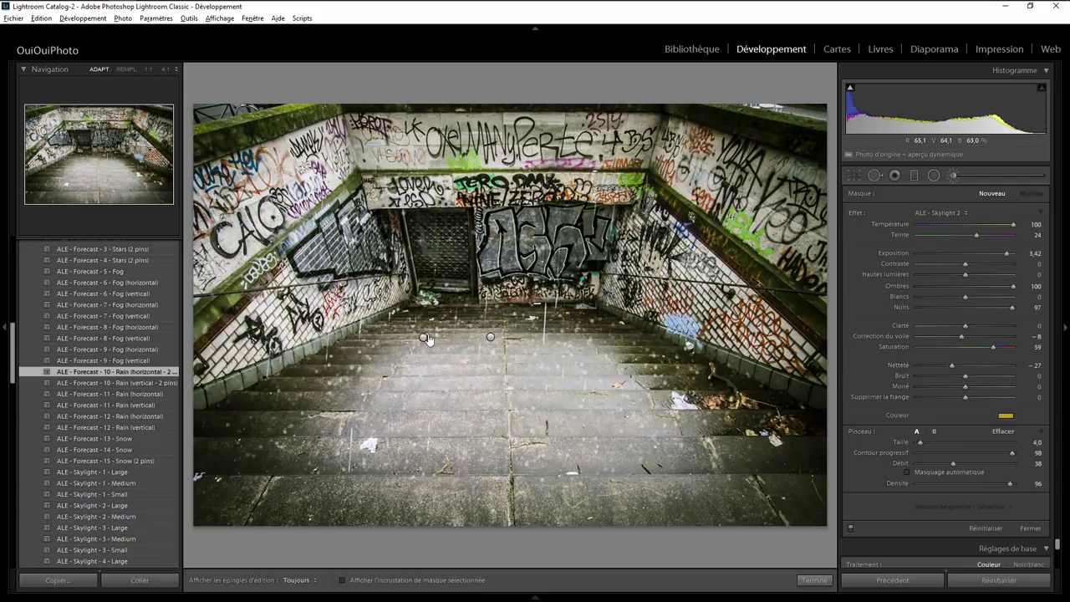
Step: Duplicate the left ALE Forecast Rain pin twice and move the copy to the stairs' right side
click(491, 339)
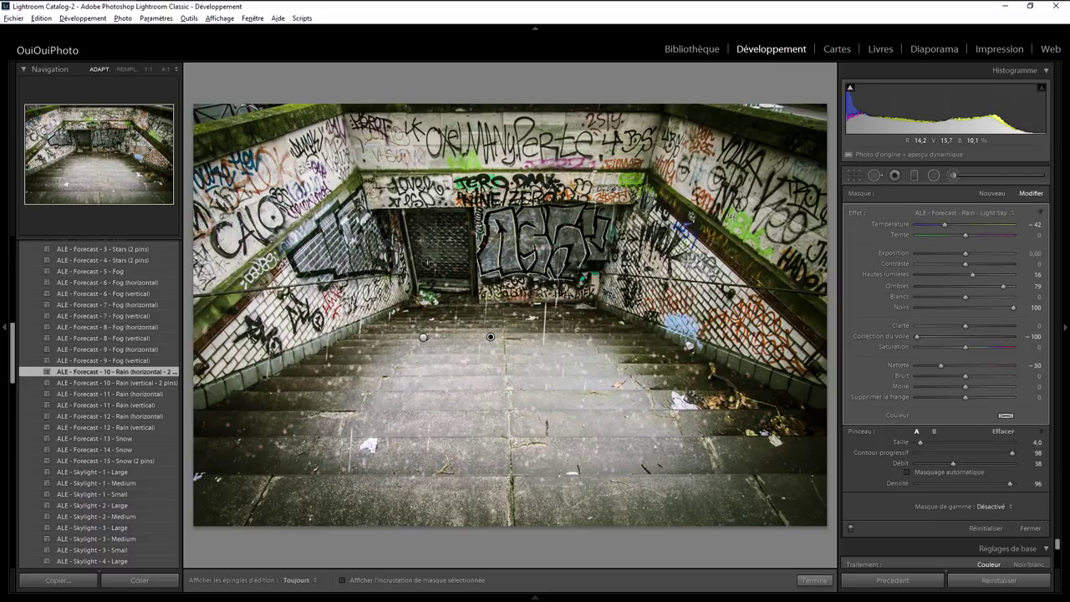
click(424, 338)
right_click(424, 337)
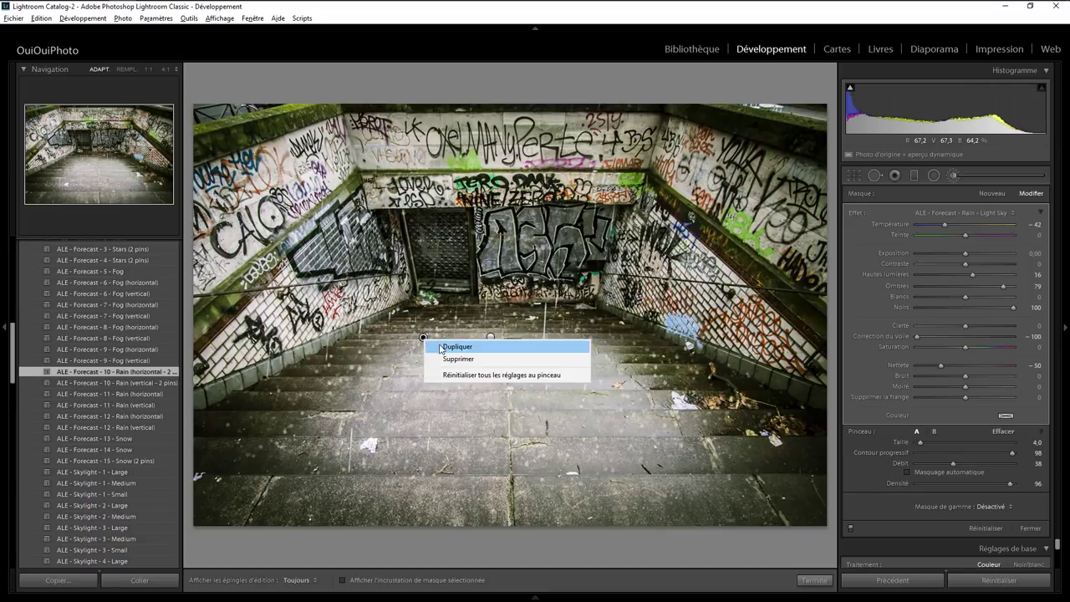
click(438, 343)
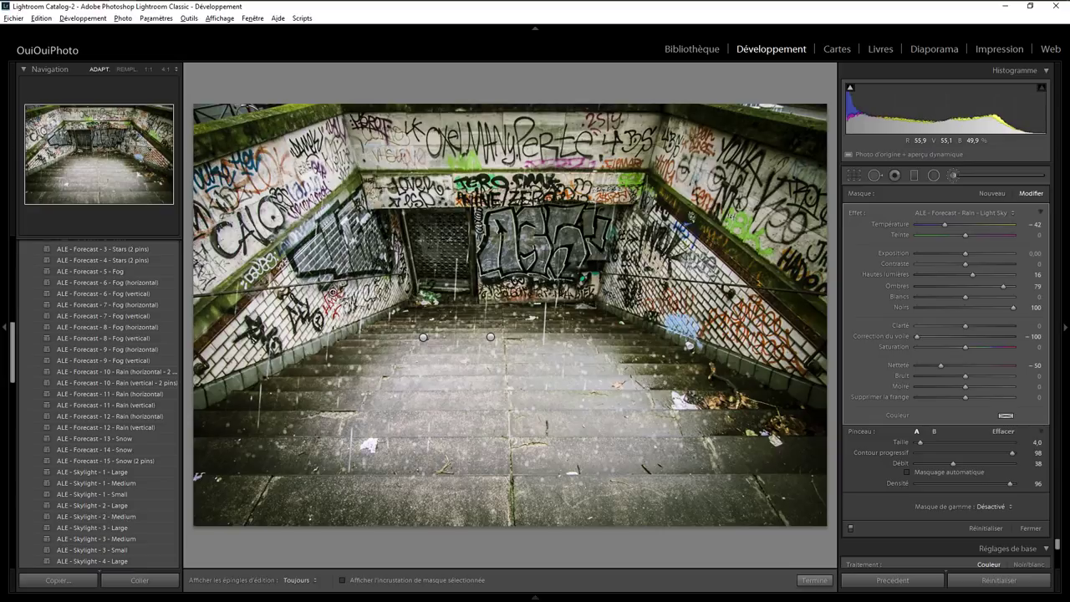
right_click(333, 292)
click(351, 302)
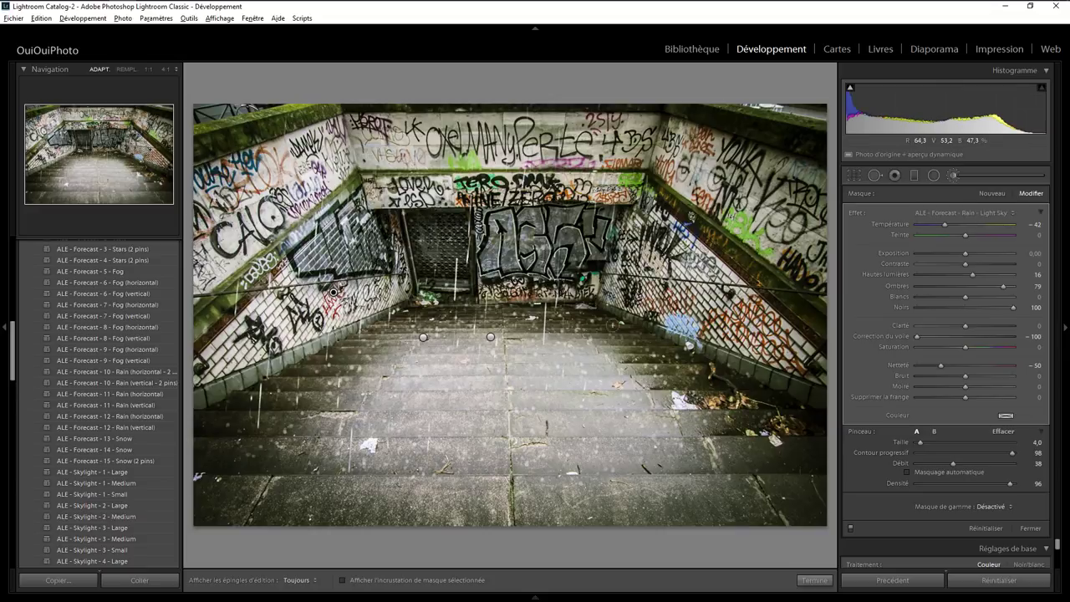
drag(613, 324, 664, 334)
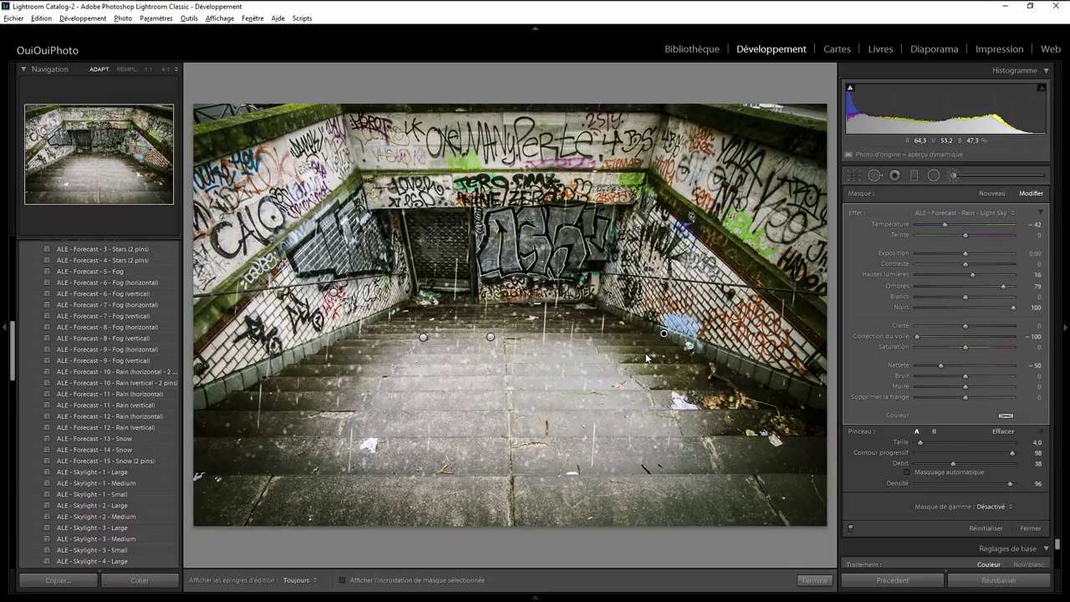
Step: Collapse the rain mask's Effect panel to a single Gain, try 30, then restore Gain to 100
click(1041, 213)
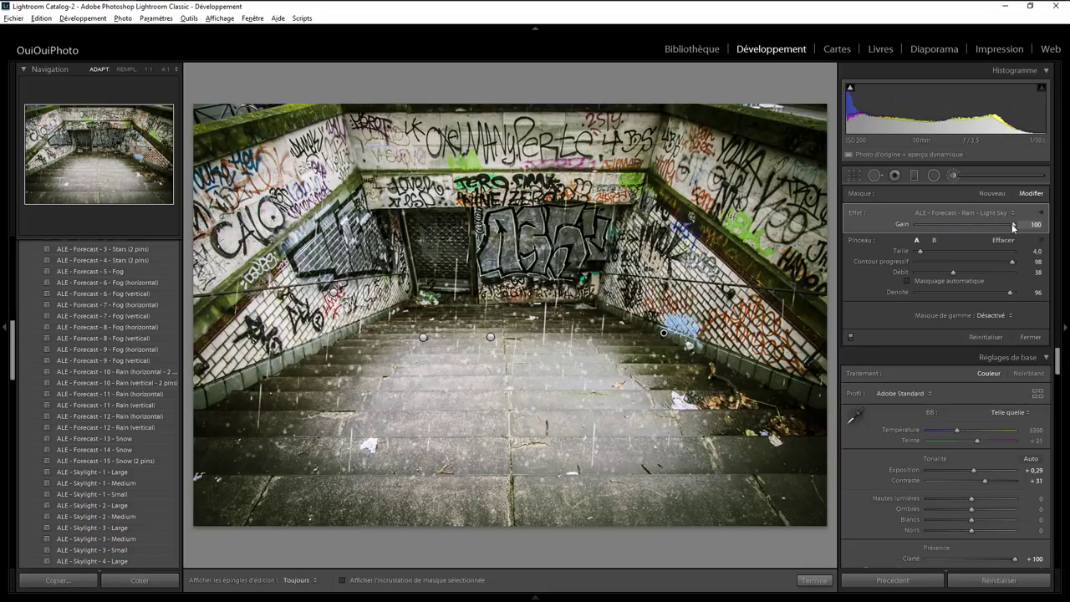
key(Down)
click(942, 223)
click(1041, 213)
click(1041, 213)
Step: Open the tanker wagon photo from the filmstrip and place an ALE Skylight flare pin on the tanker
click(534, 597)
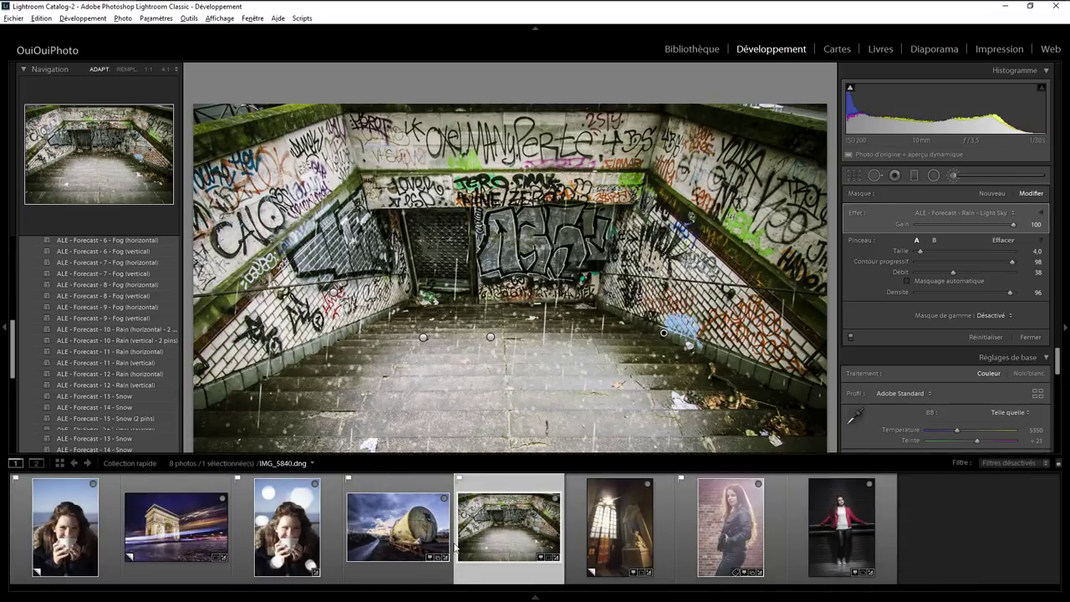
click(390, 531)
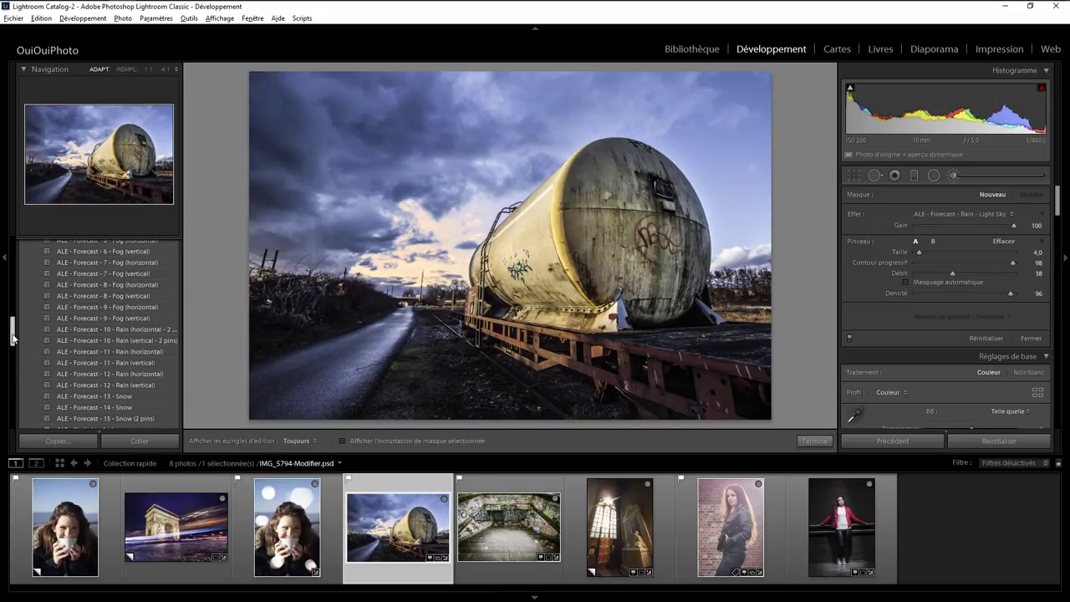
mouse_move(12, 334)
mouse_down()
mouse_move(14, 386)
mouse_move(14, 350)
mouse_up()
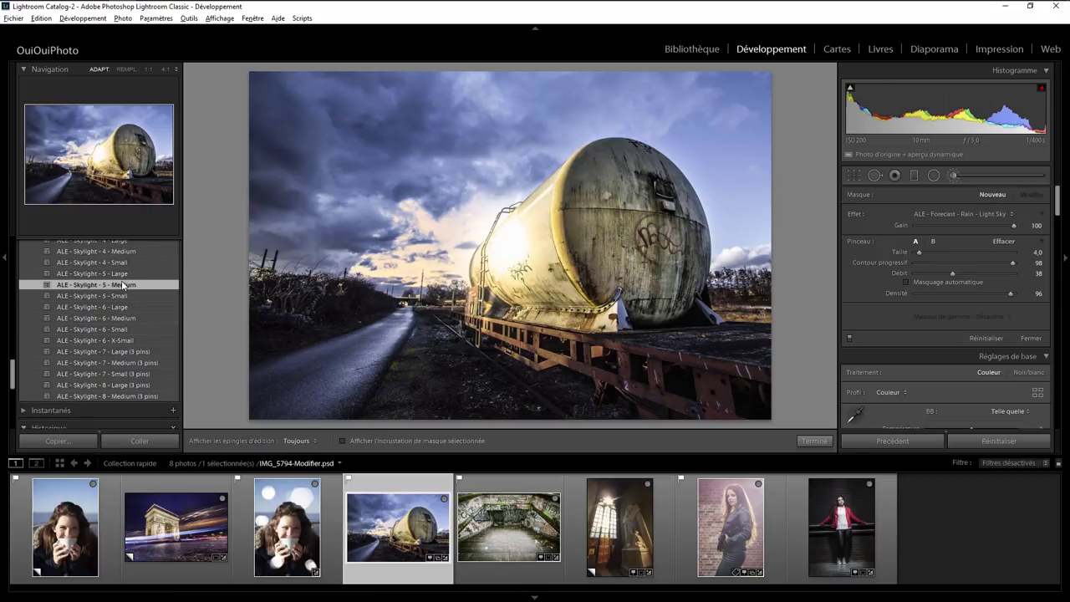
drag(498, 266, 502, 267)
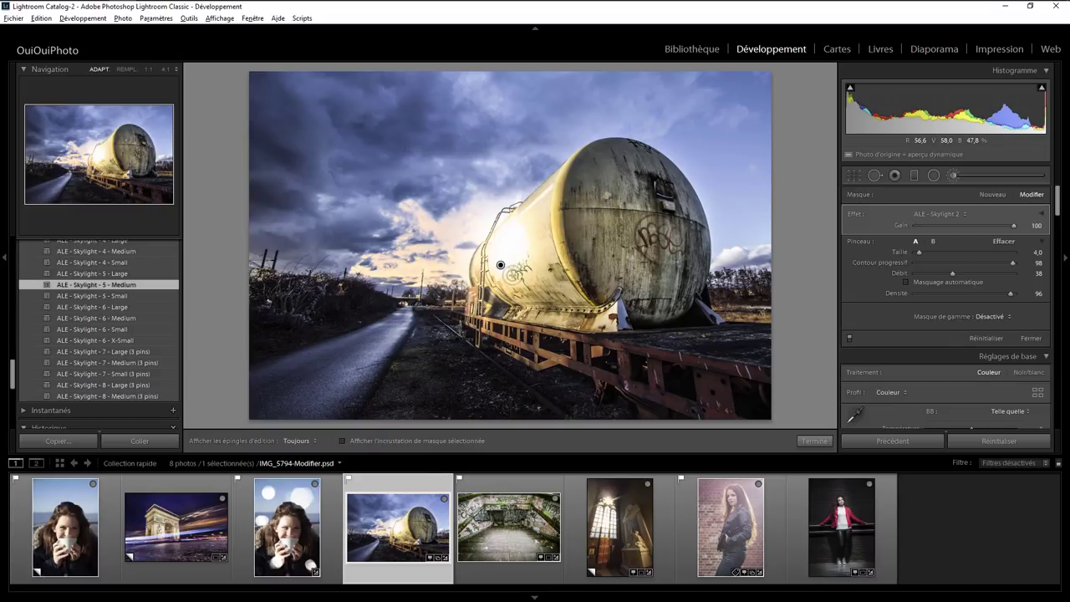
Step: Move the Skylight flare into the upper-left sky, test its Gain, restore 100, and show all sliders
mouse_move(500, 266)
mouse_down()
mouse_move(370, 146)
mouse_move(364, 168)
mouse_up()
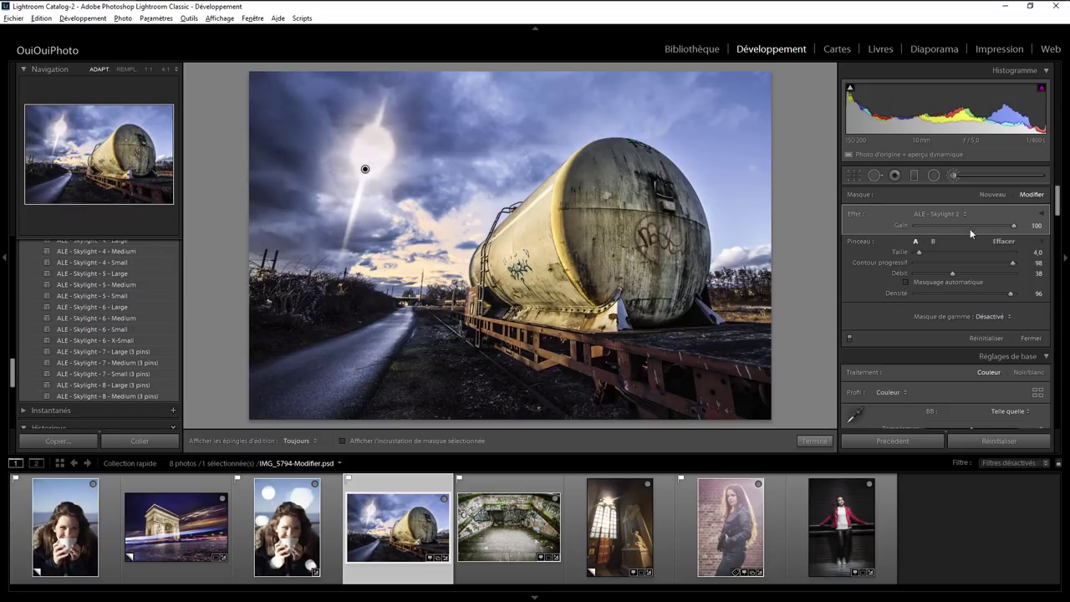
drag(1012, 226, 1011, 226)
click(948, 225)
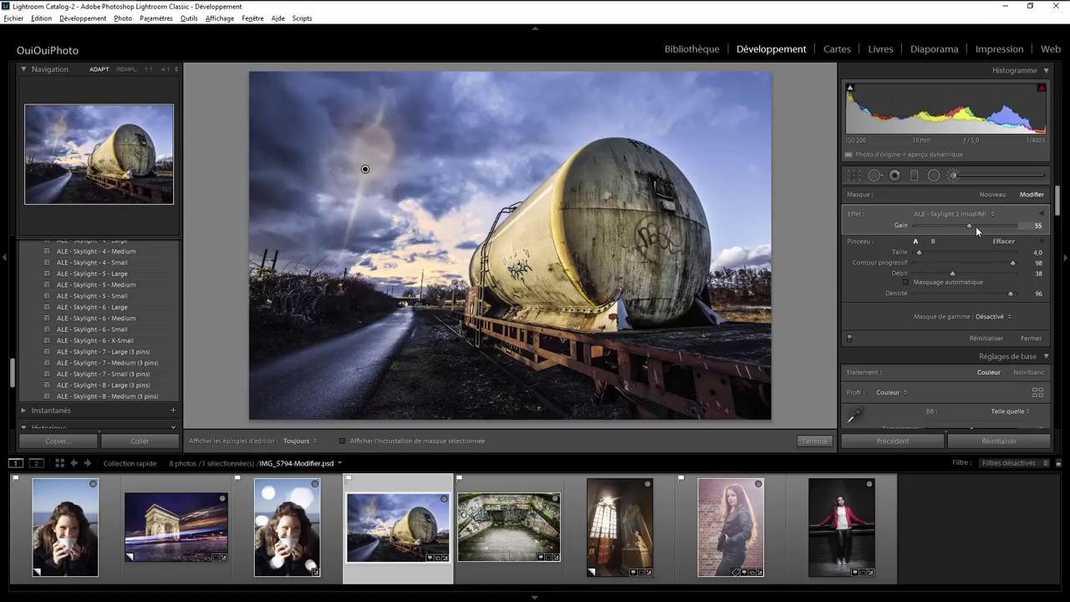
click(976, 226)
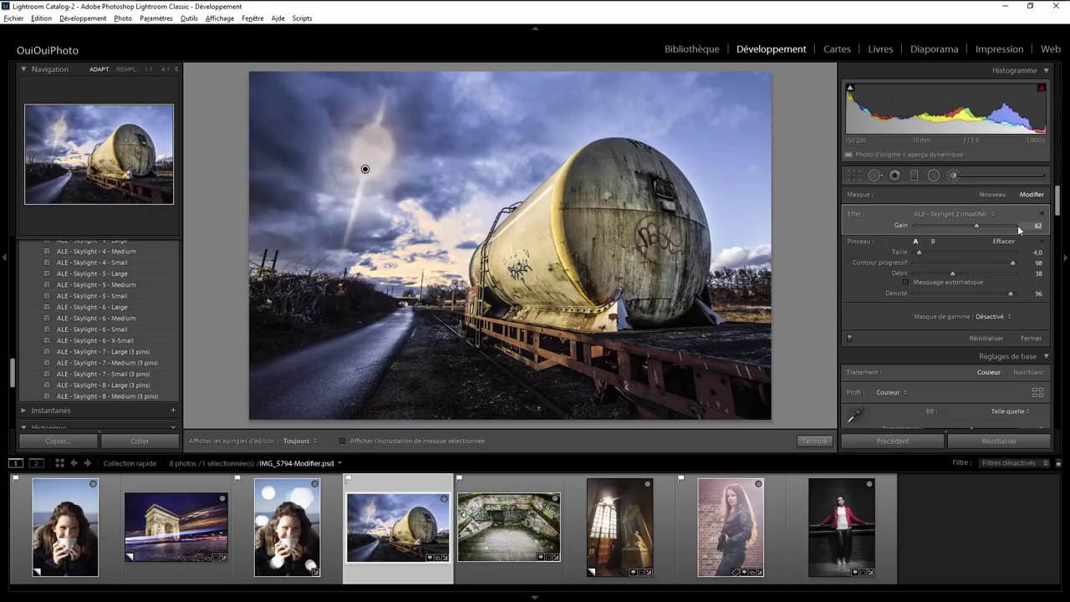
click(1018, 224)
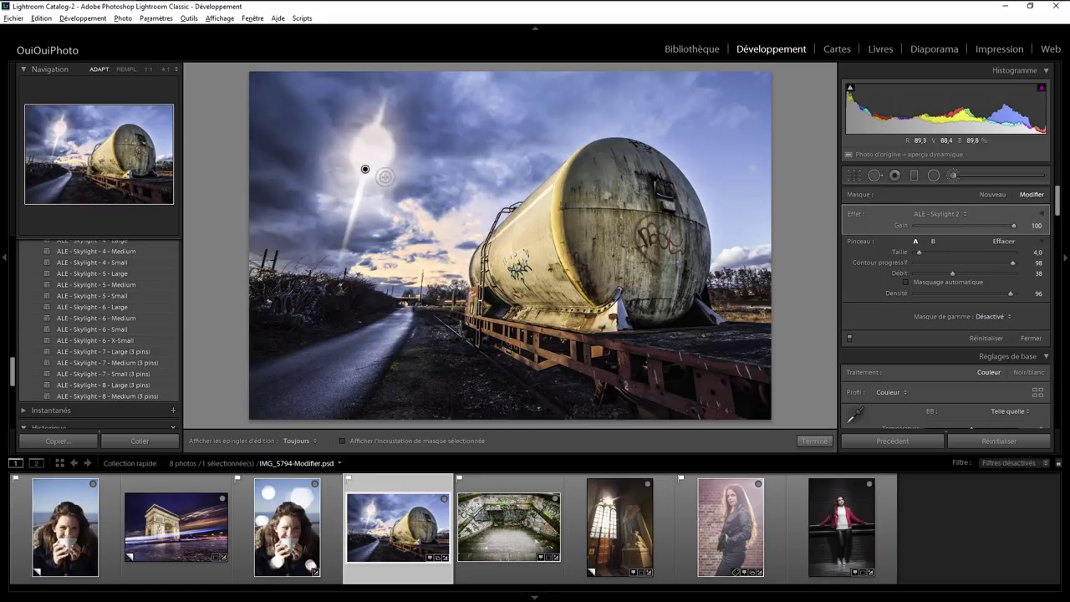
click(1041, 214)
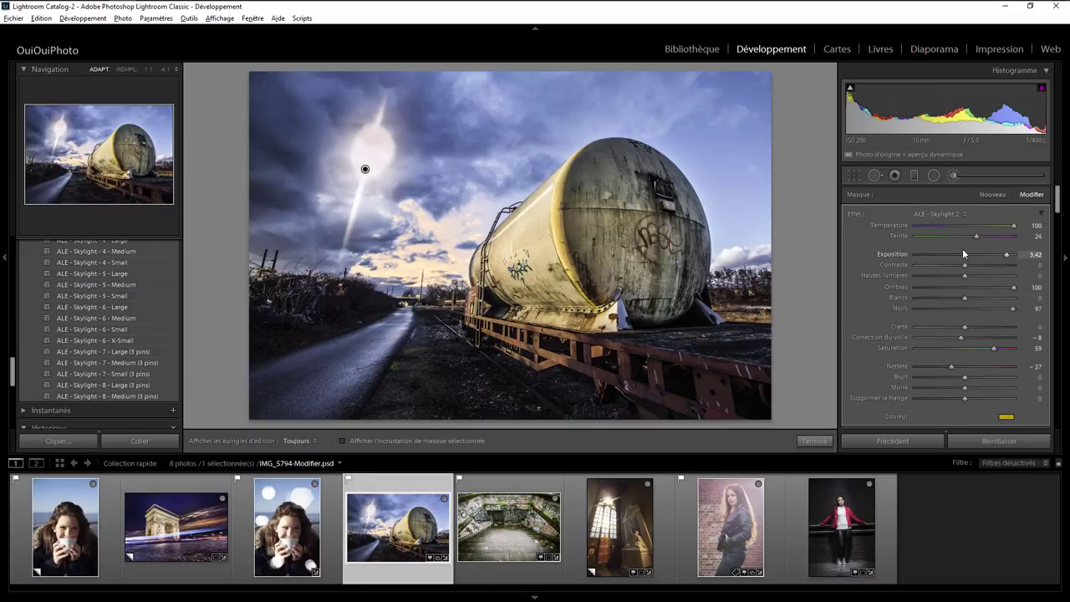
drag(1012, 226, 895, 237)
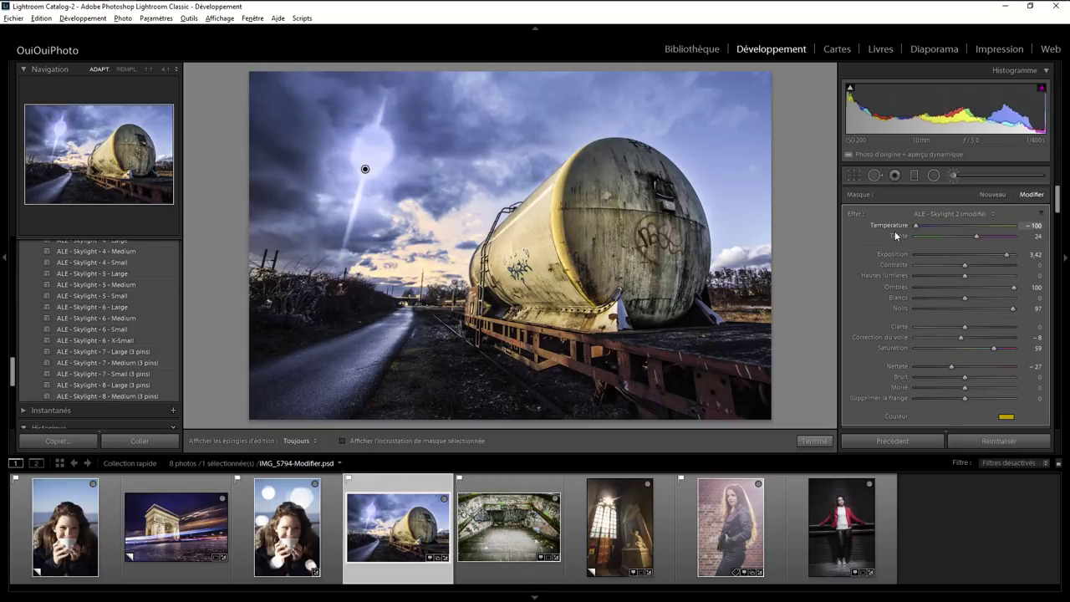
drag(895, 237, 1023, 237)
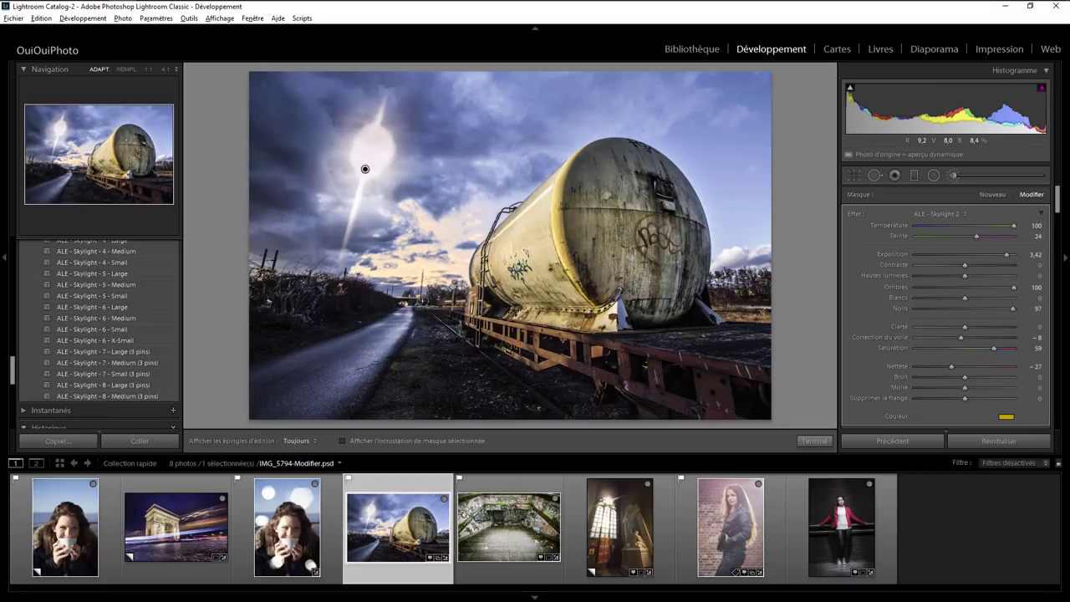
Step: Open the Arc de Triomphe photo and add the ALE - Forecast - 3 - Stars (2 pins) preset
click(178, 523)
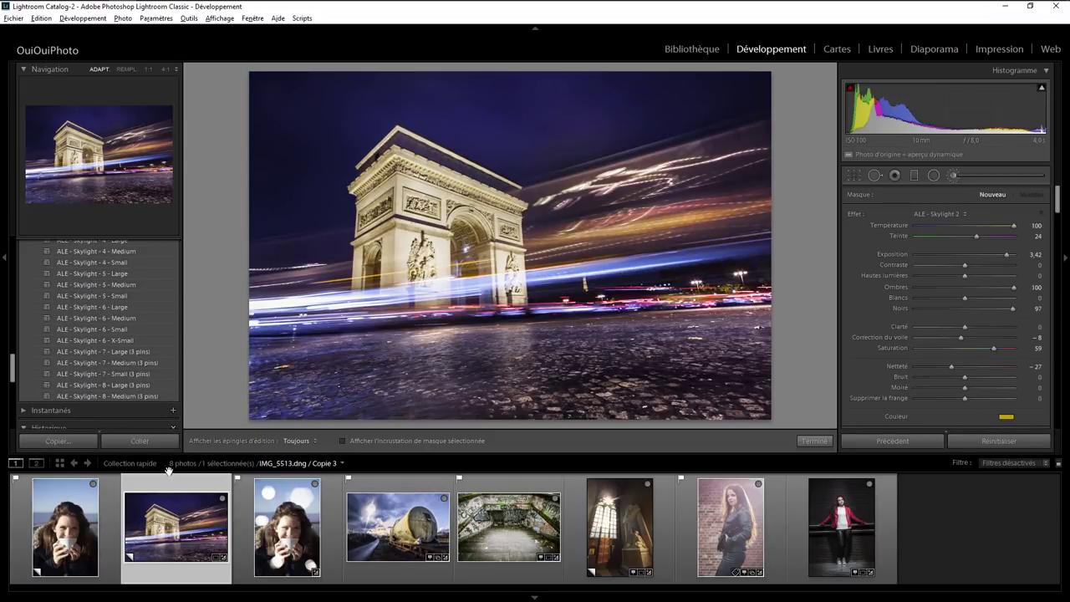
drag(12, 365, 12, 310)
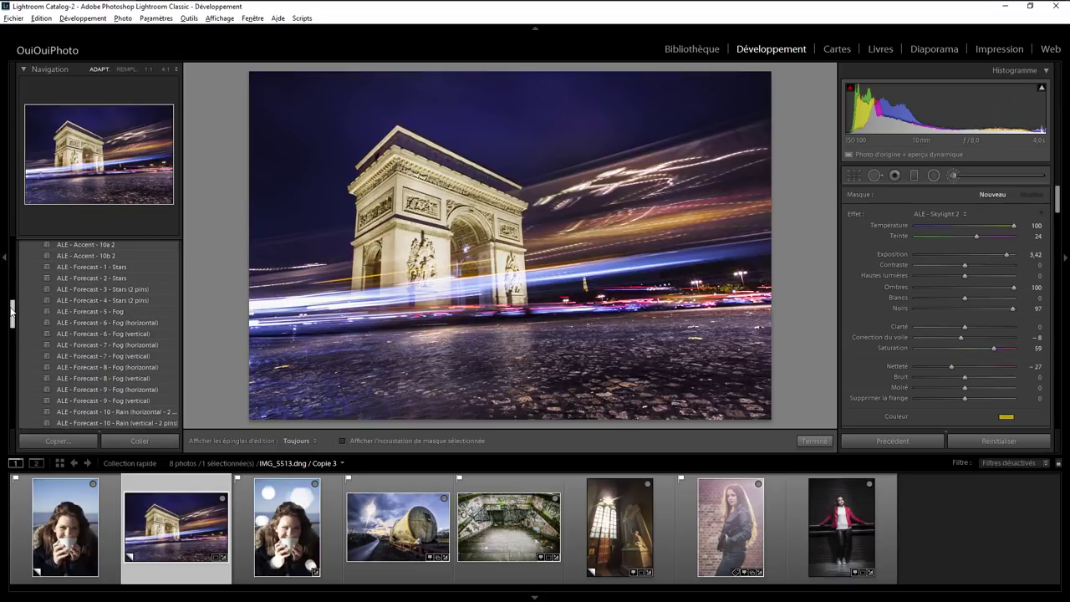
click(131, 315)
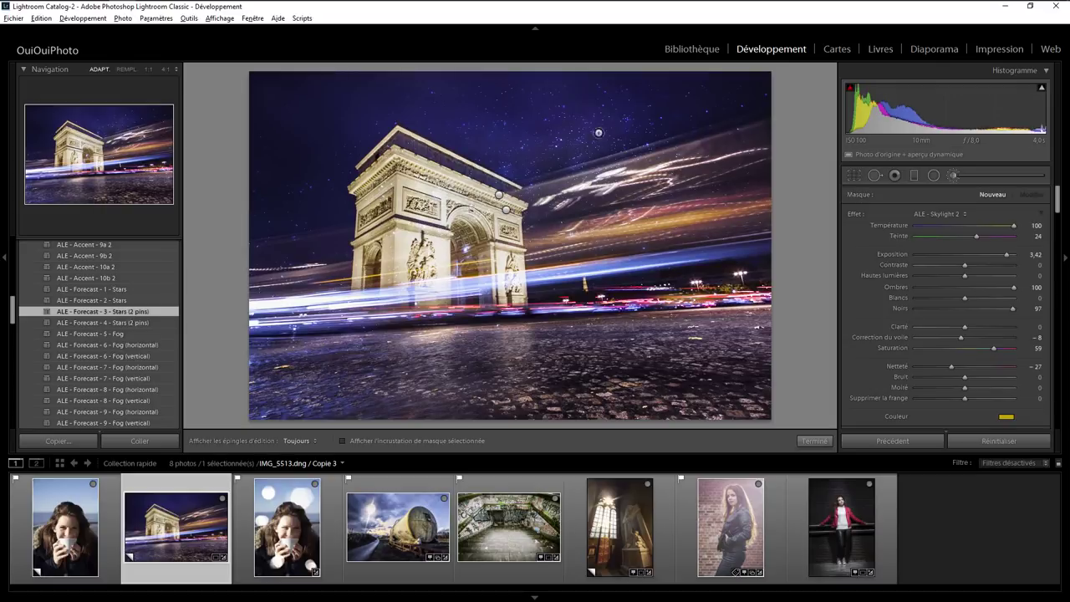
click(499, 196)
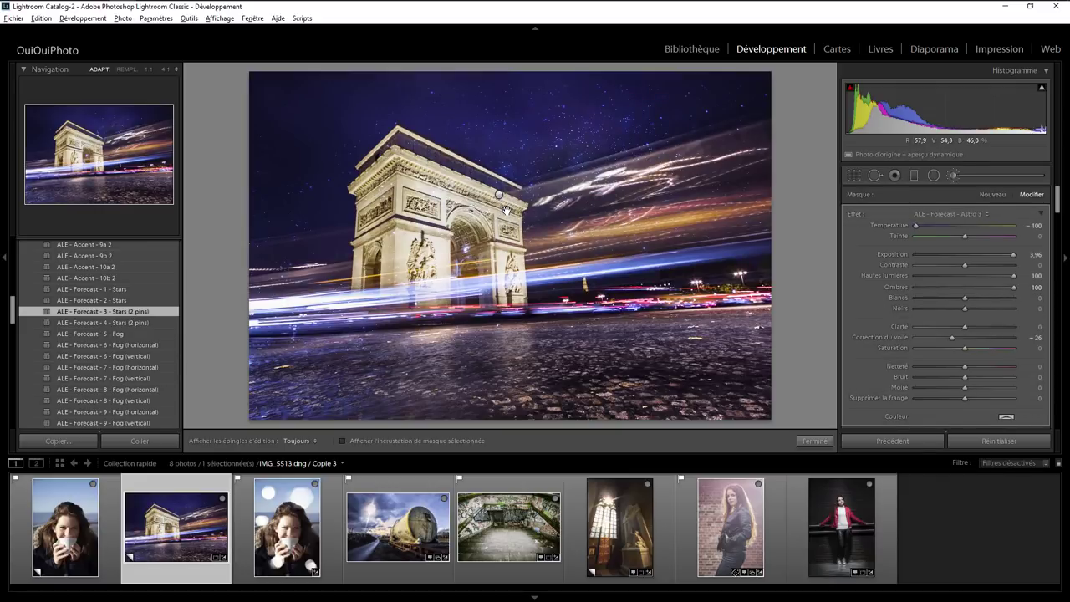
Step: Move the star mask pin up-left in the sky and apply an action from its context menu
mouse_move(504, 209)
mouse_down()
mouse_move(477, 183)
mouse_move(402, 159)
mouse_up()
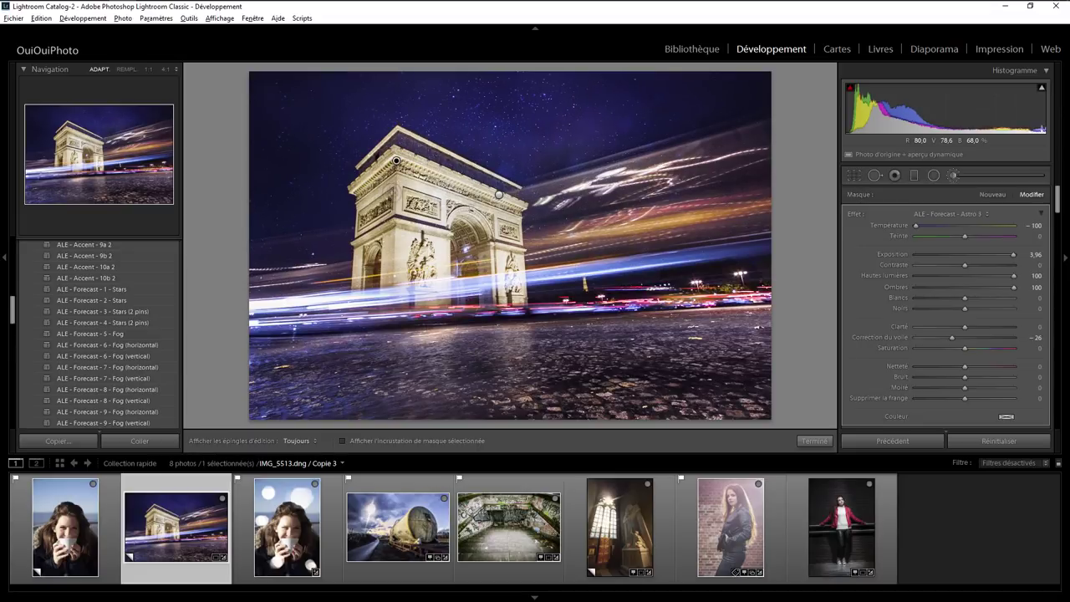
right_click(399, 160)
click(410, 169)
Step: Switch the brush to Erase, set edit pins to always show, and finish the star brush editing
drag(1058, 214, 1058, 235)
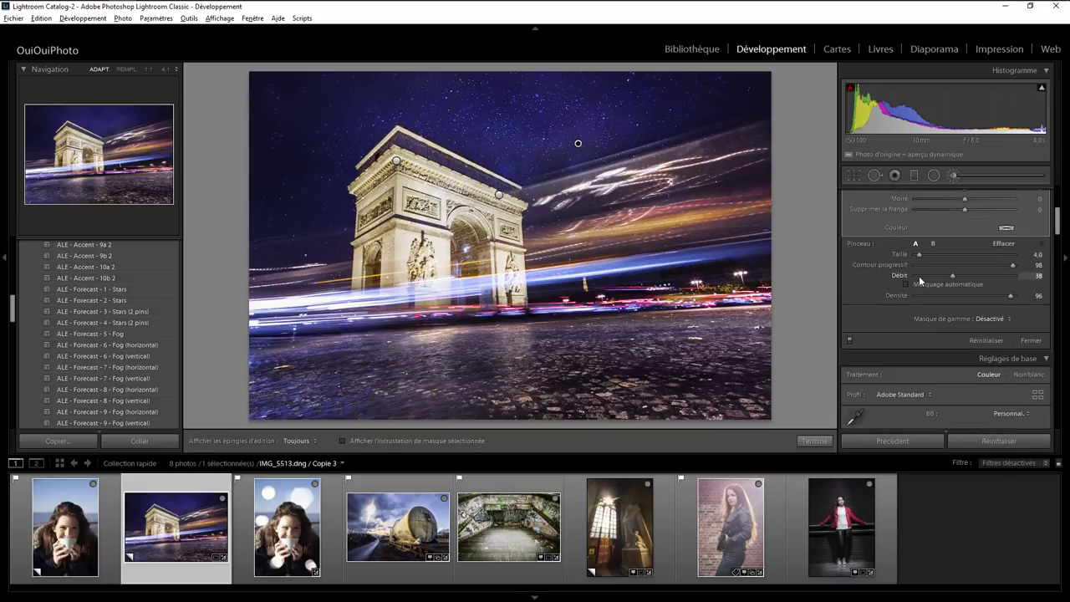
click(1003, 244)
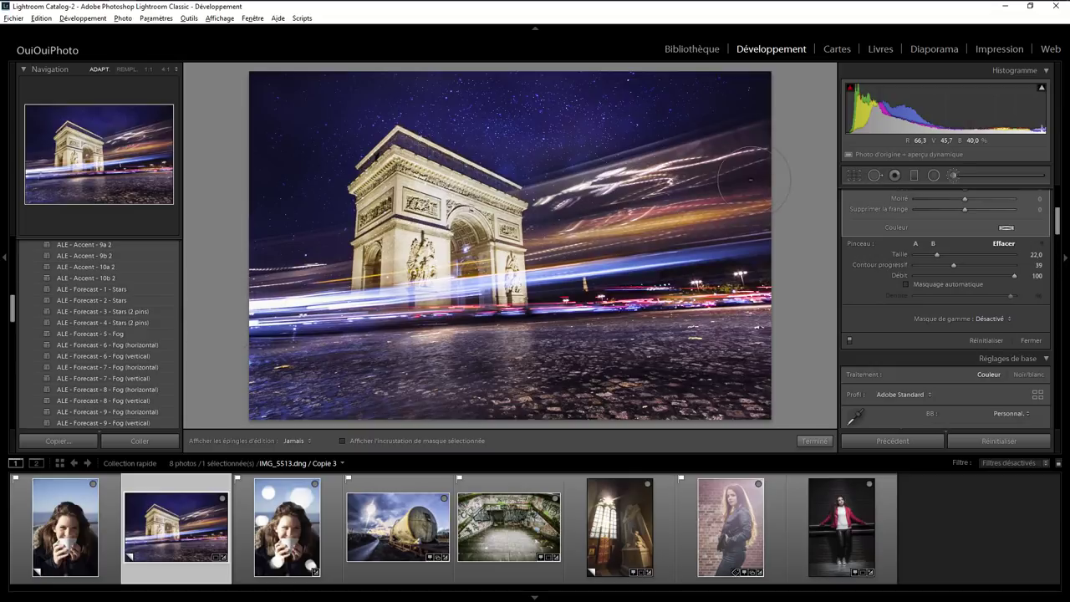
key(h)
click(813, 440)
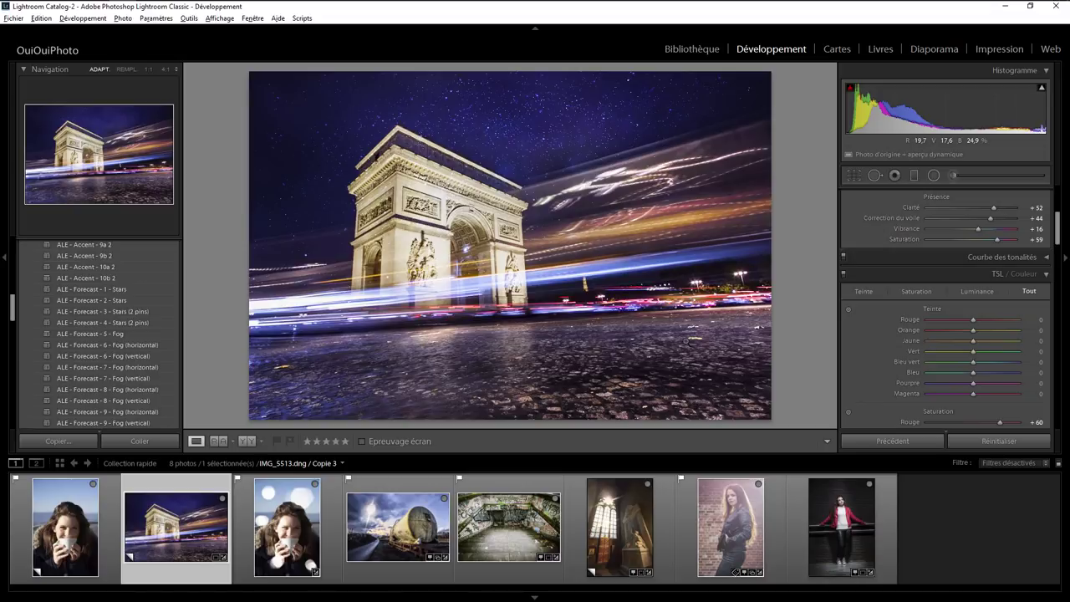
Step: Compare the ALE Accent 1 X-Small and Accent 2 Large presets, settling on Accent 2 Medium
mouse_move(12, 307)
mouse_down()
mouse_move(12, 357)
mouse_move(22, 334)
mouse_up()
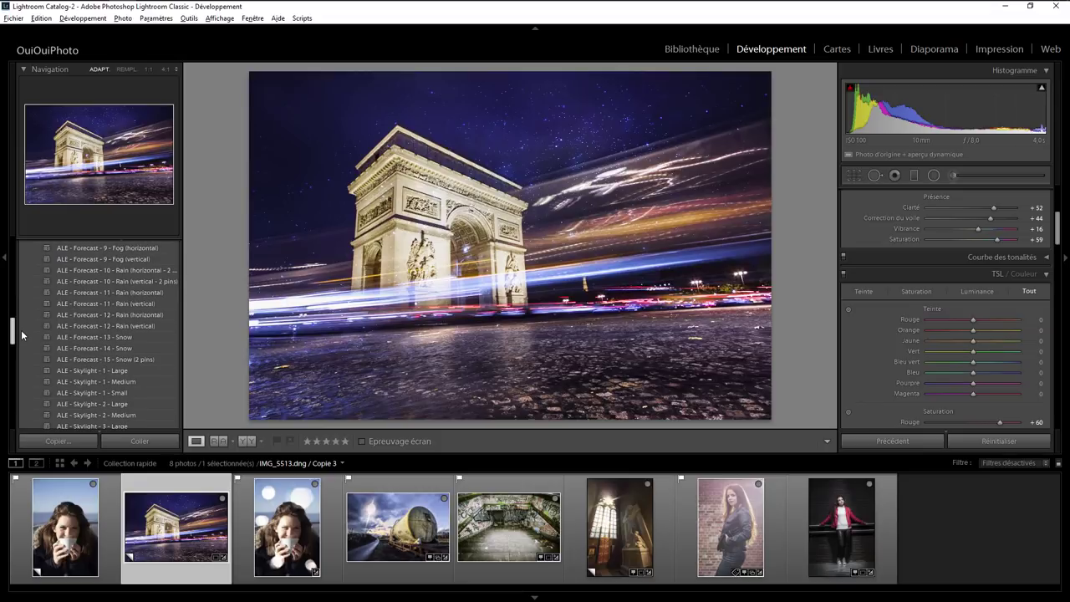
drag(23, 334, 30, 275)
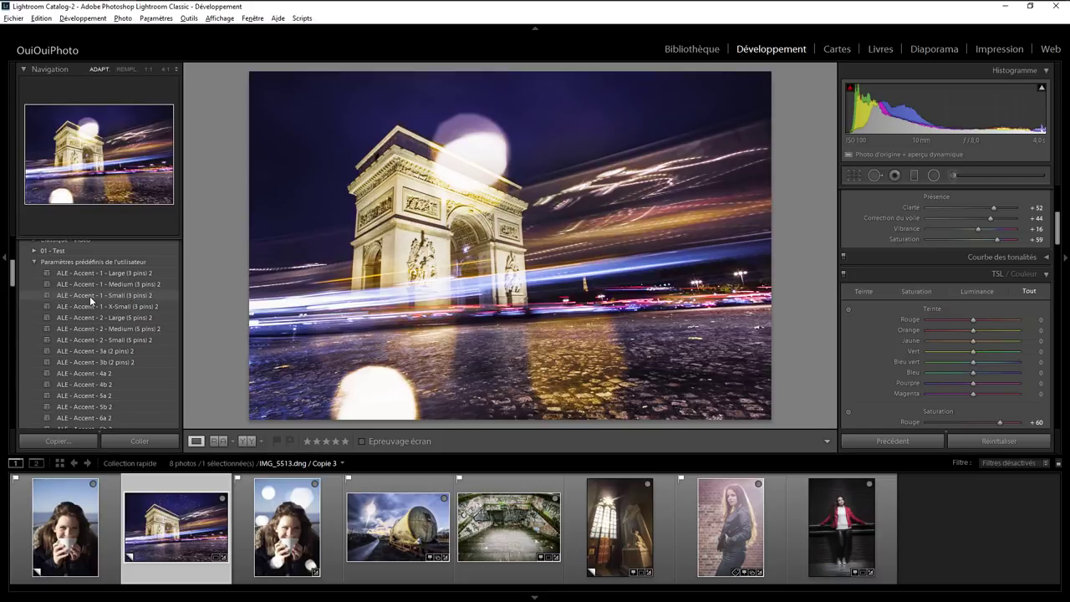
click(83, 305)
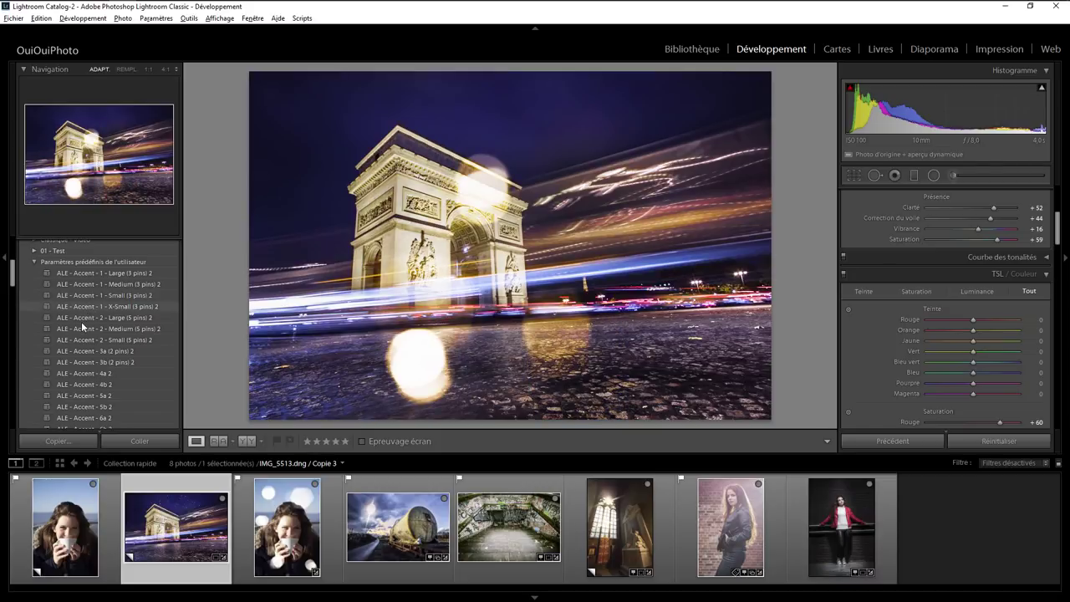
click(81, 321)
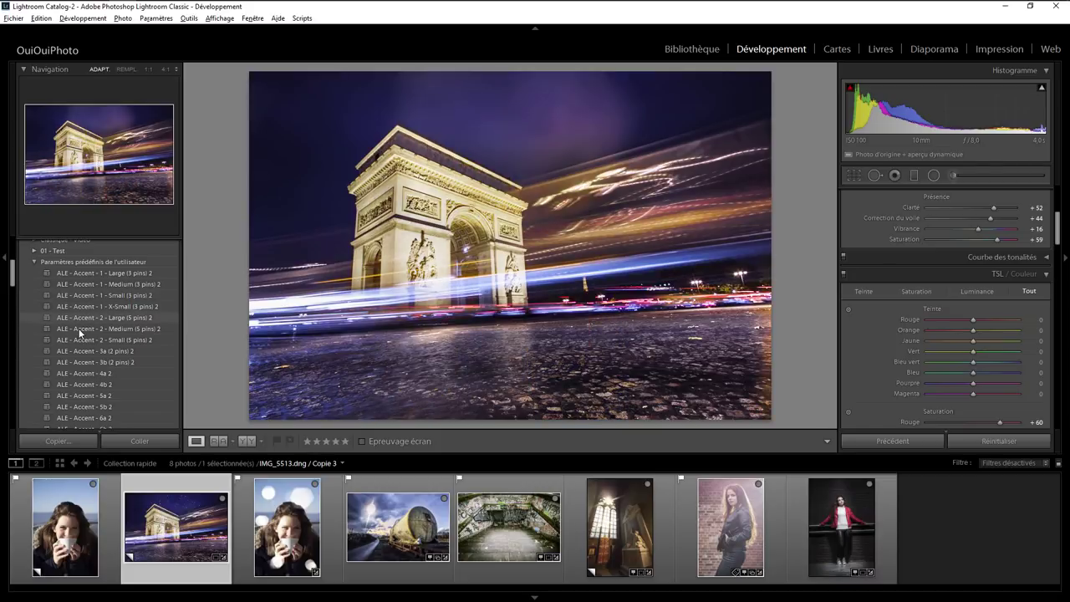
click(80, 331)
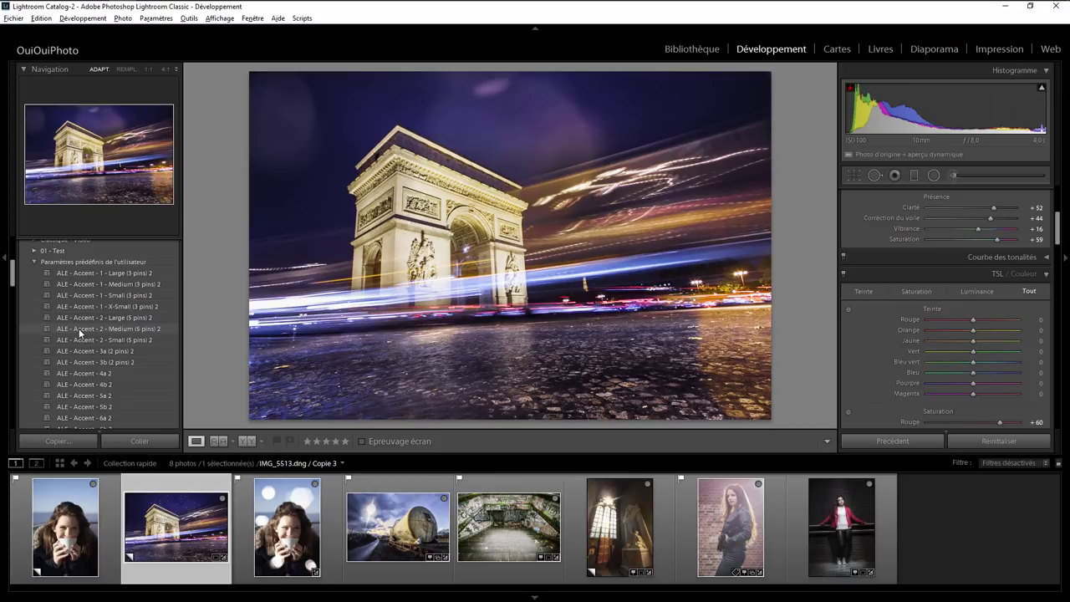